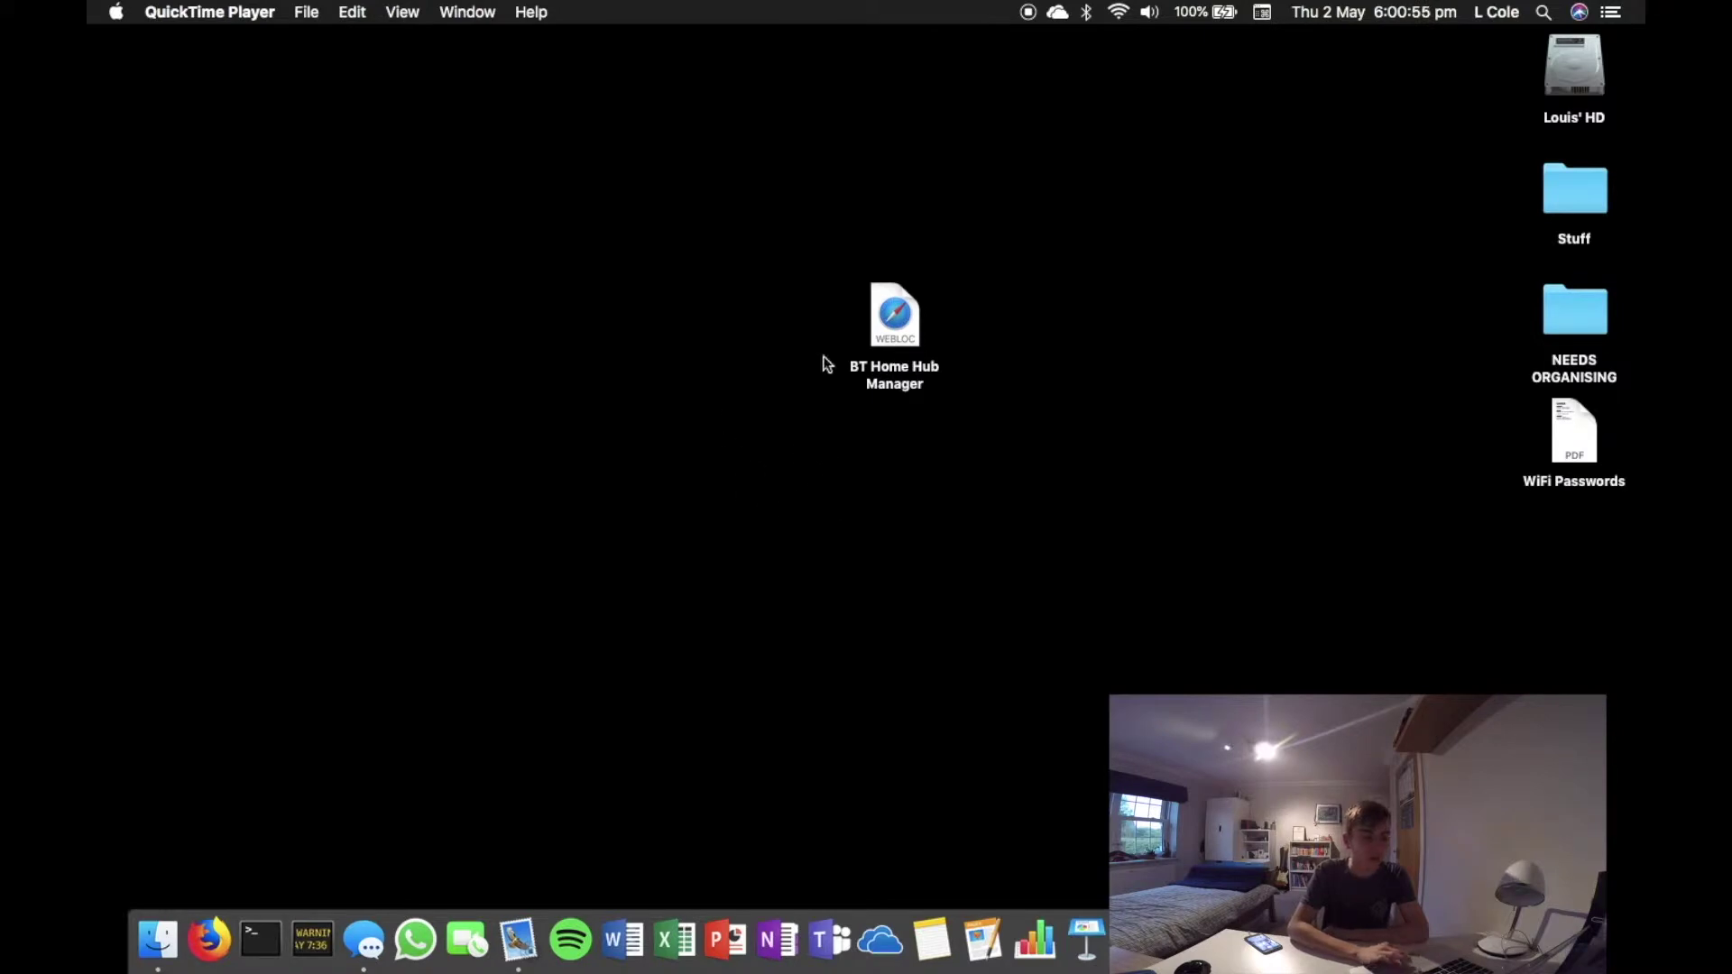
Open the BT Home Hub Manager .webloc shortcut from the desktop in Safari
drag(804, 246, 1083, 552)
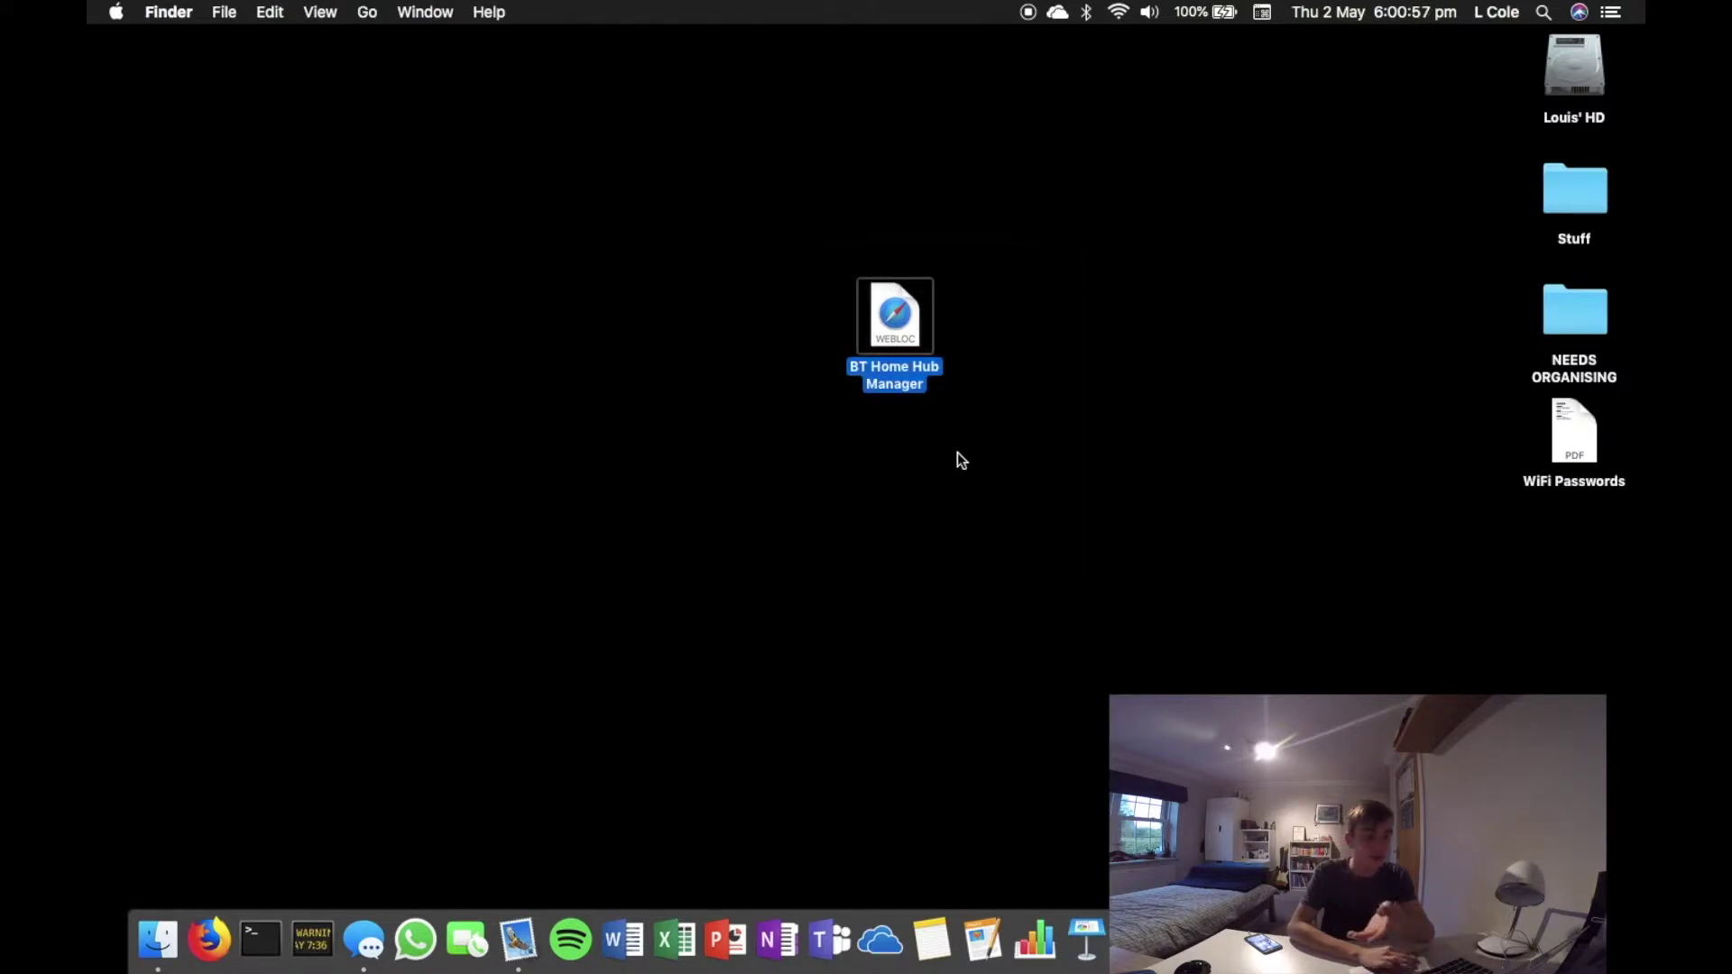
click(957, 442)
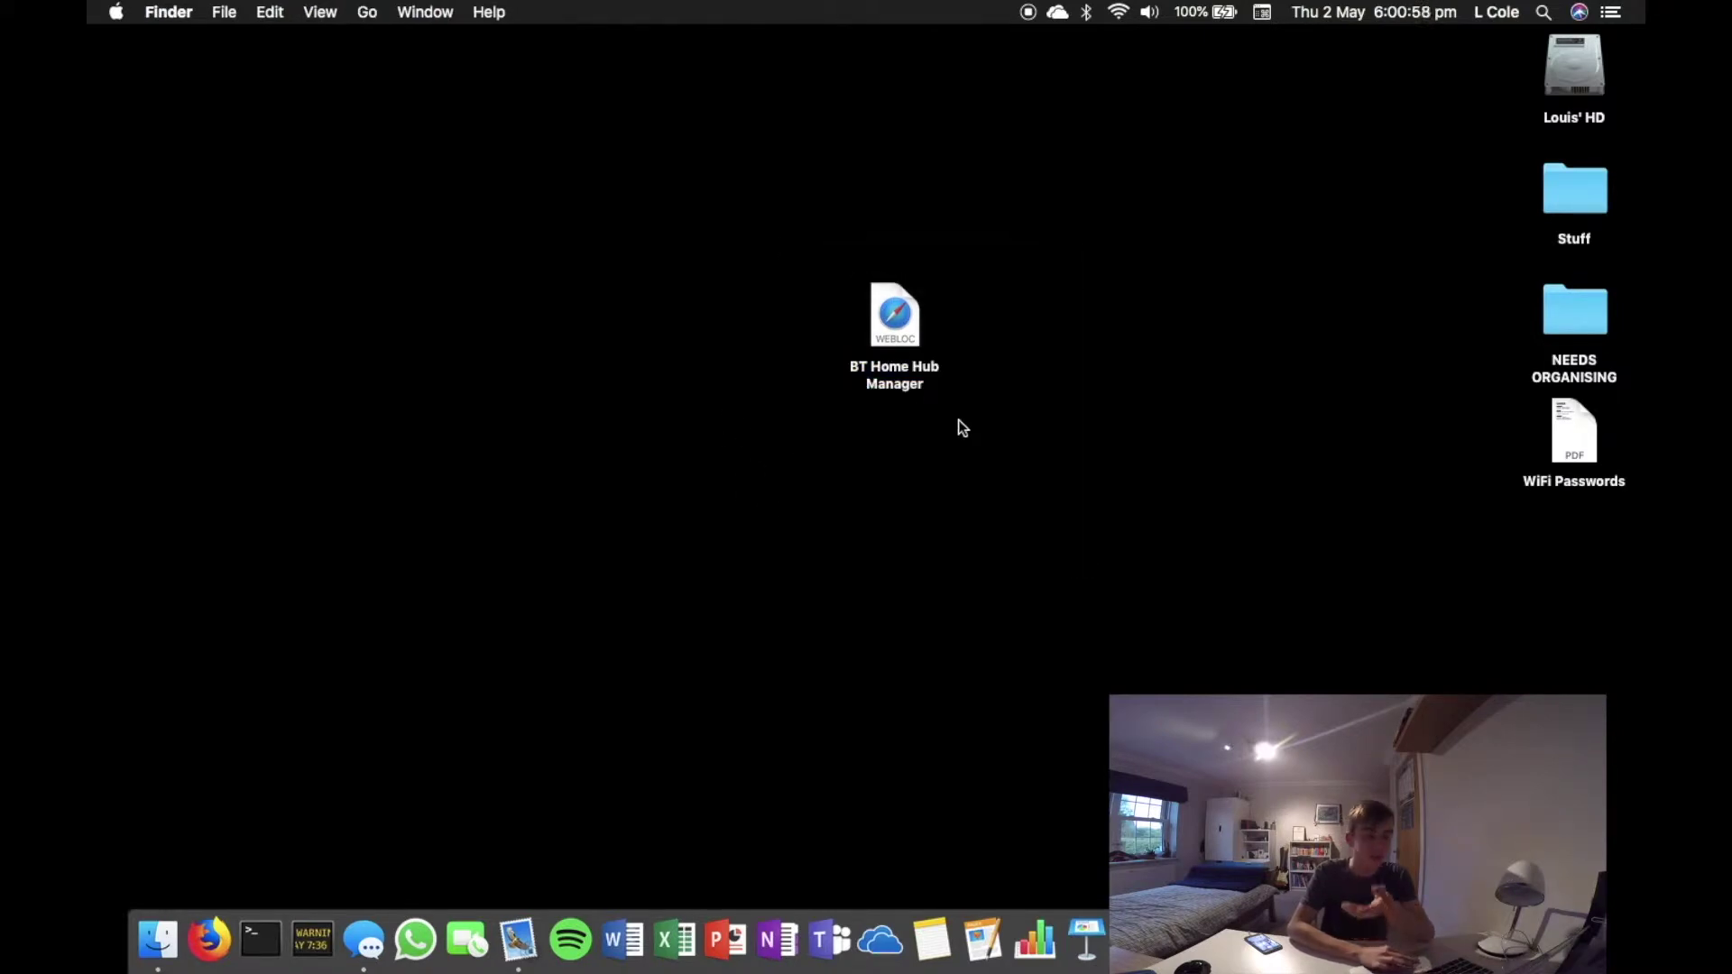
double_click(892, 387)
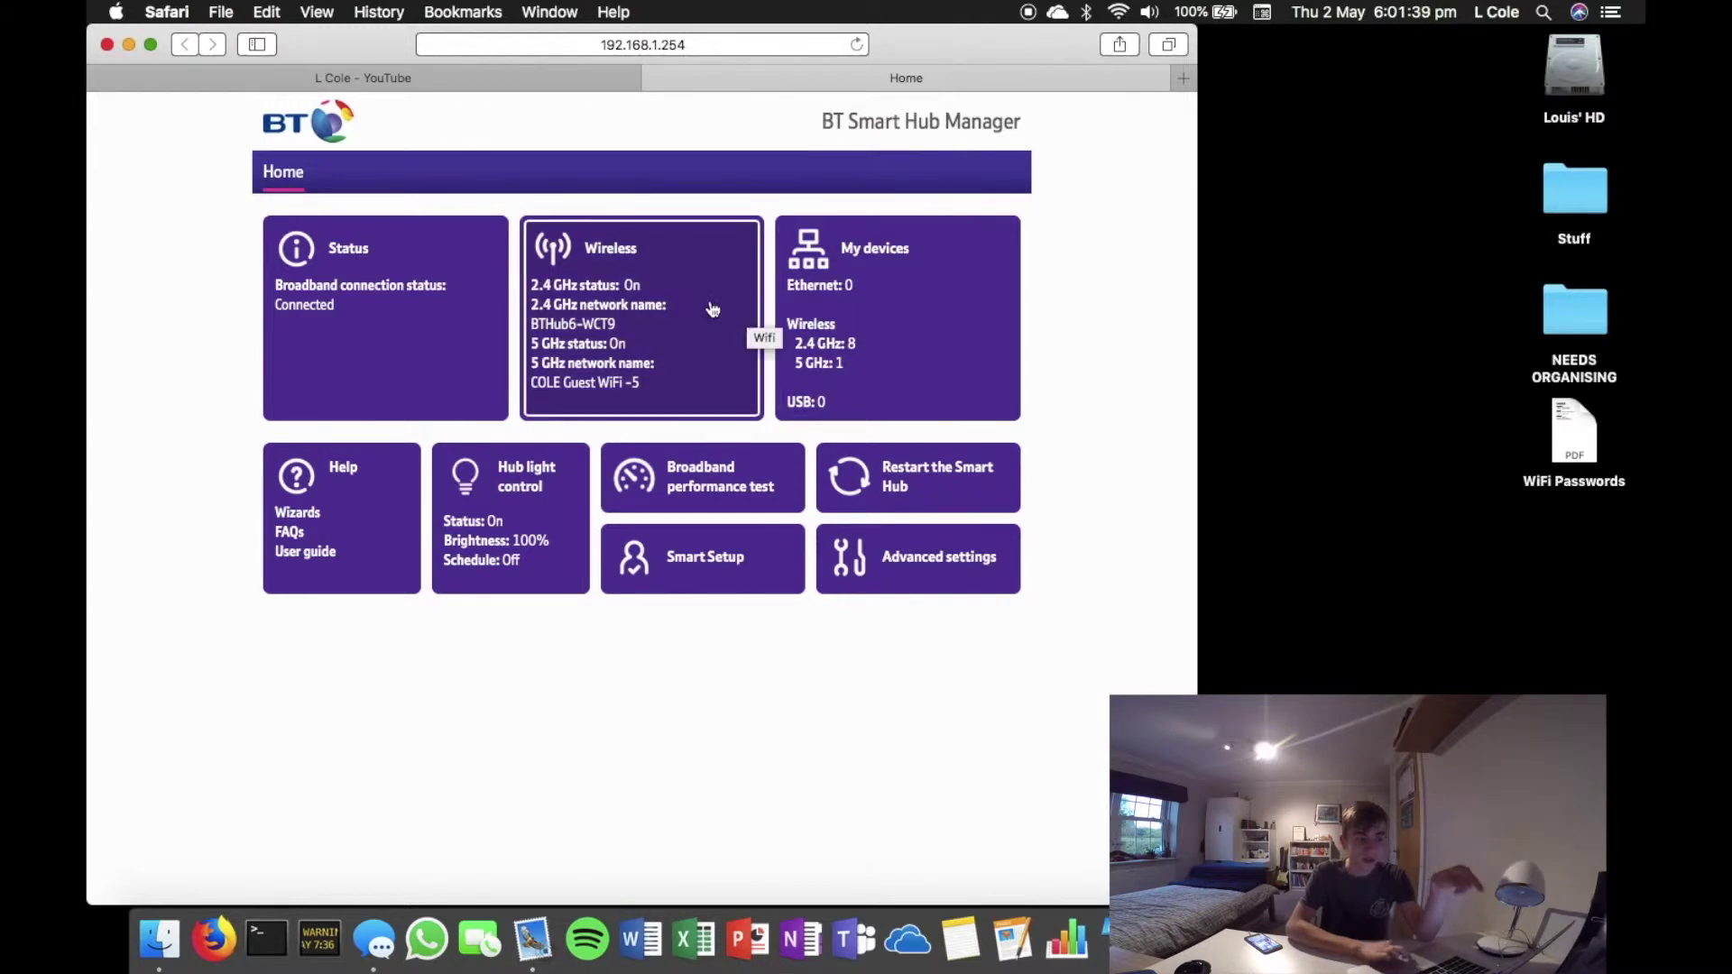
View the Wireless summary in a wider, zoomed-in Safari window and choose Change settings
click(659, 303)
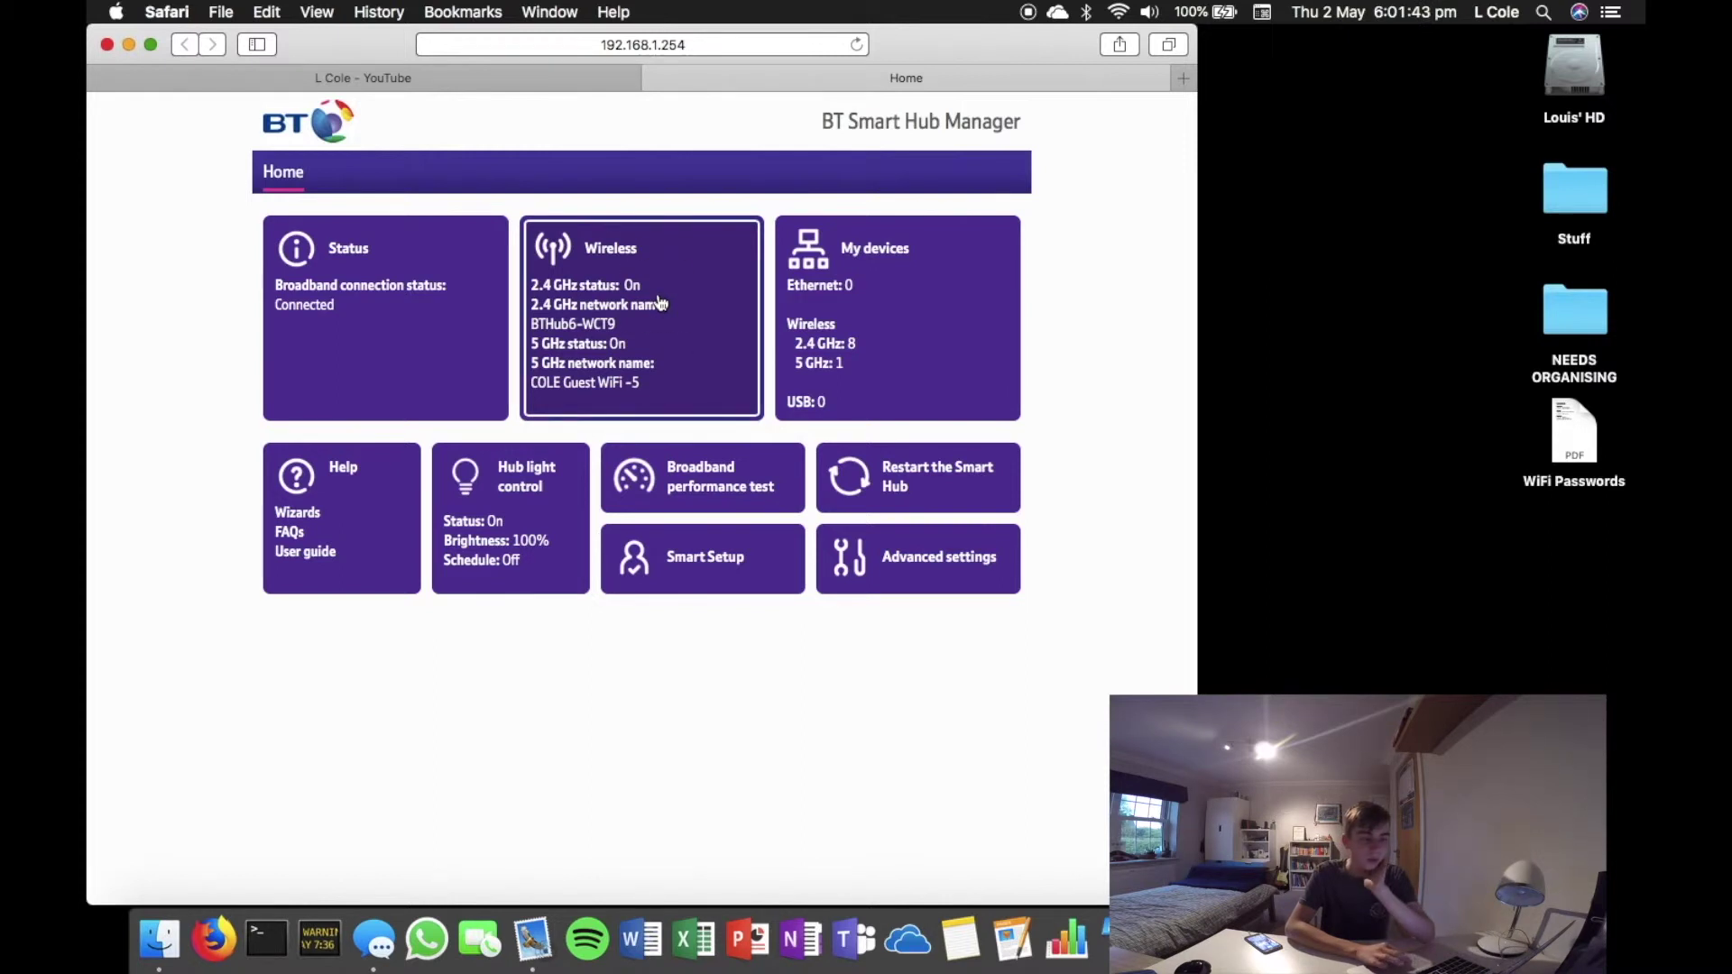
drag(1201, 182, 1642, 183)
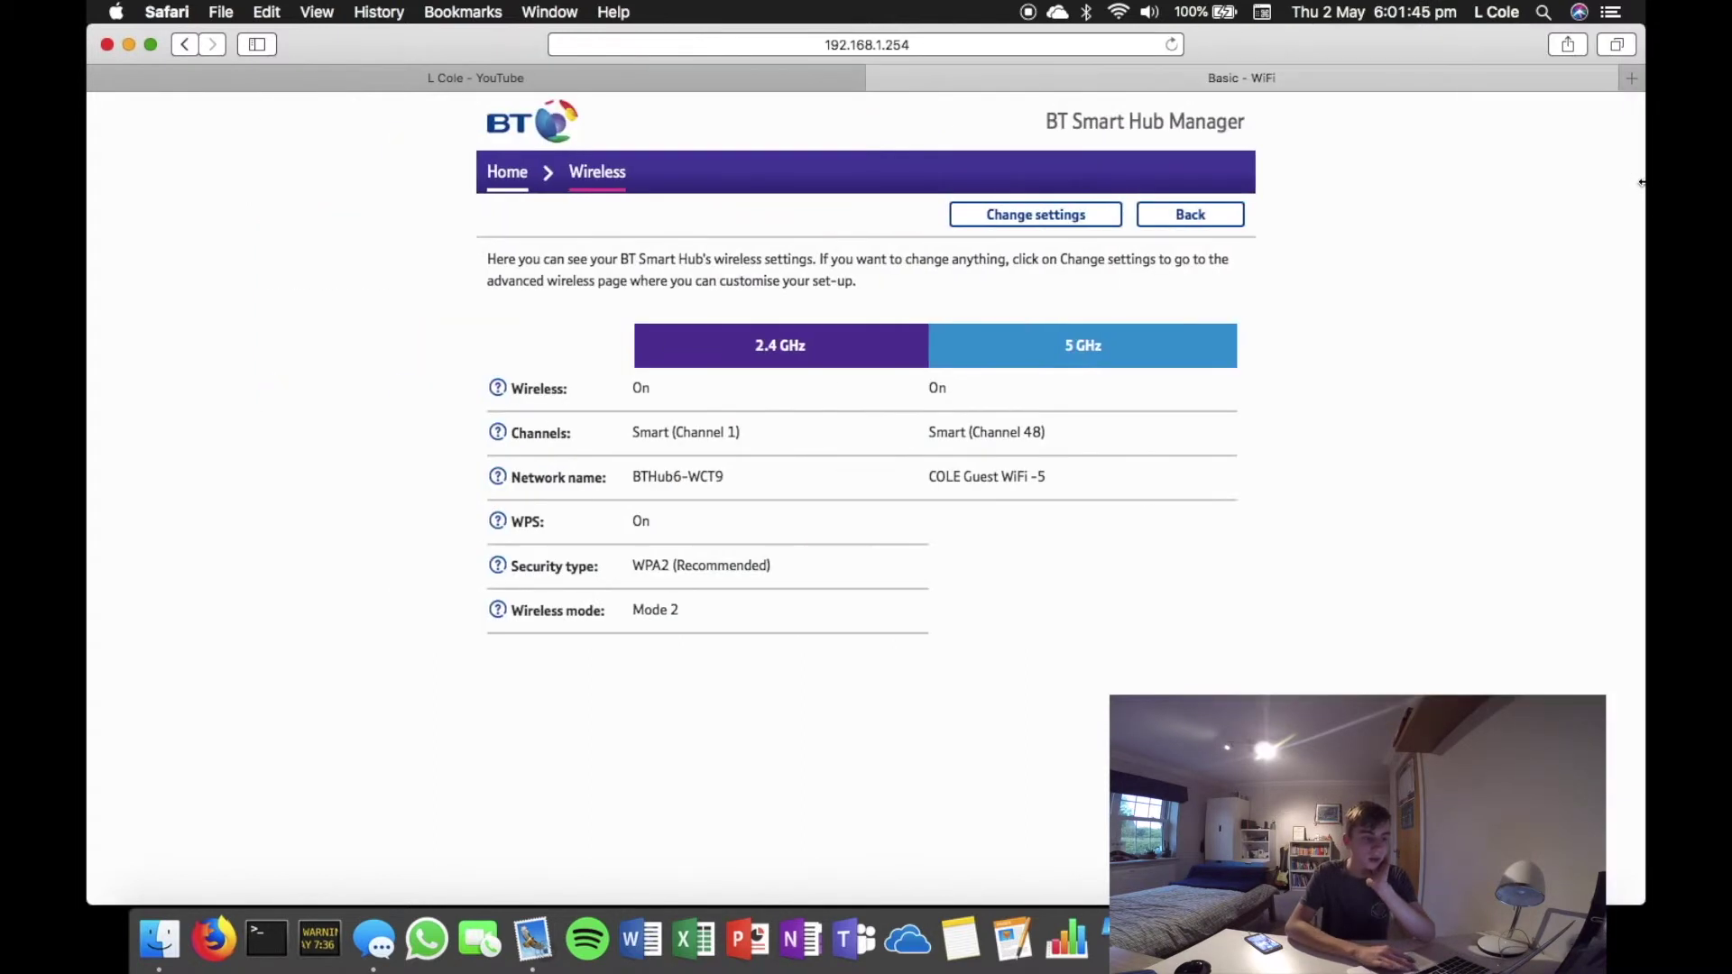
key(super+equal)
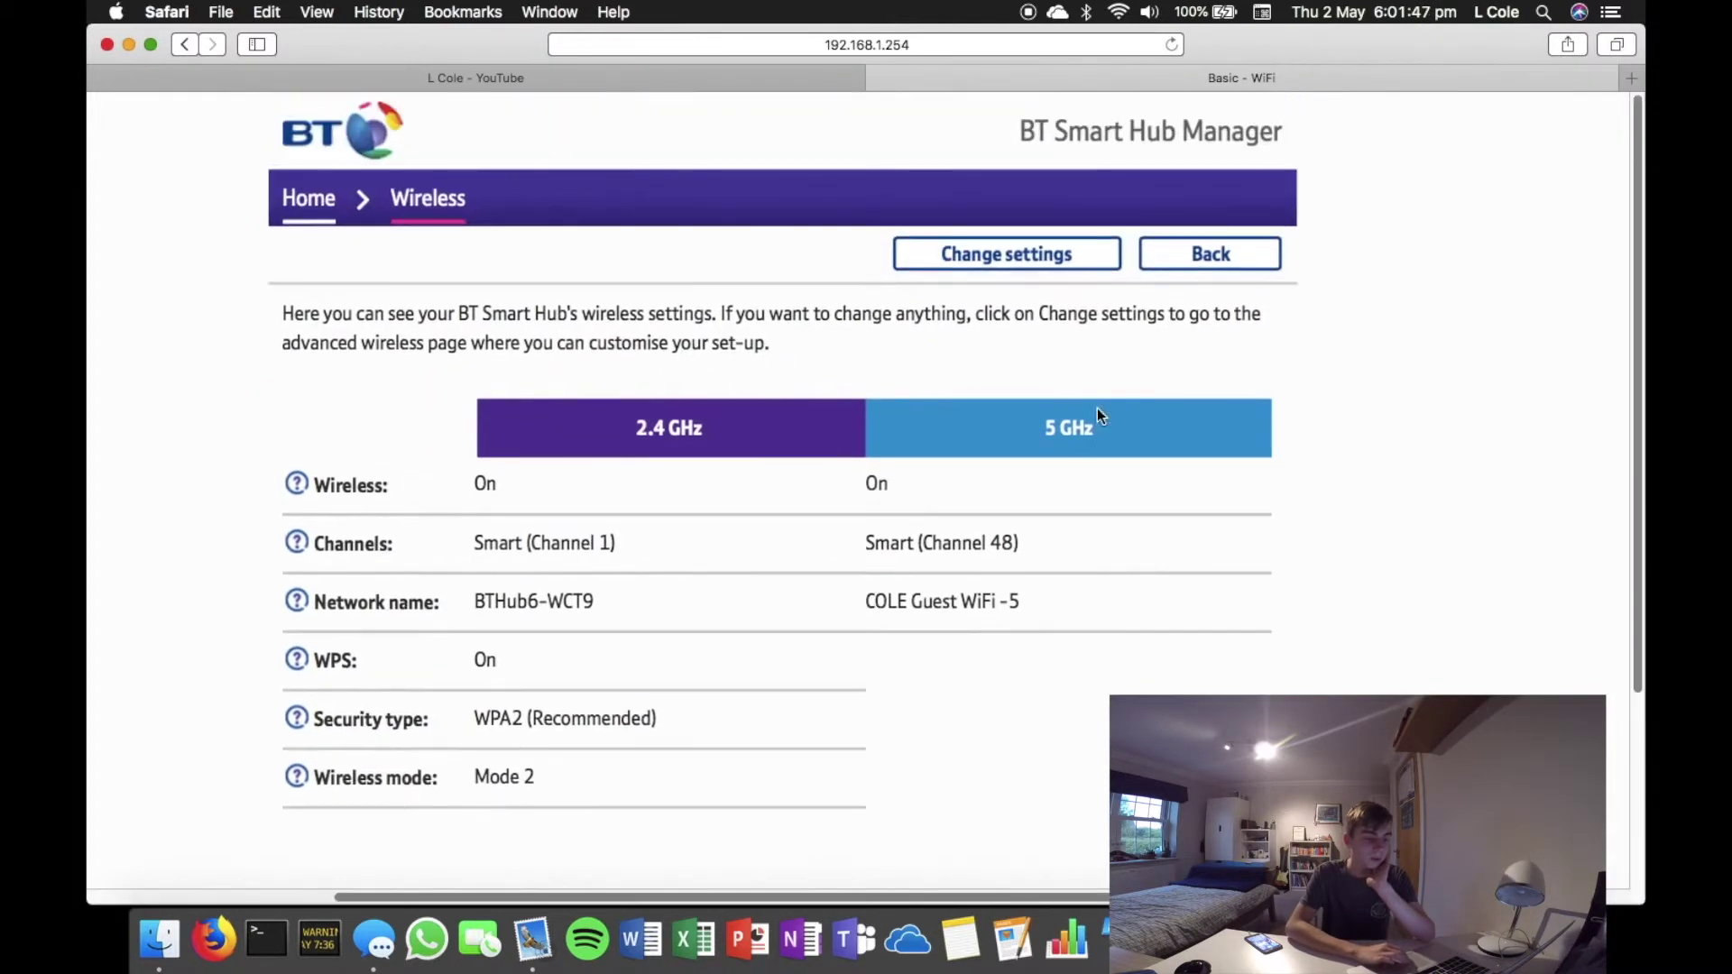
scroll(1097, 408, down, 1)
scroll(1096, 408, up, 1)
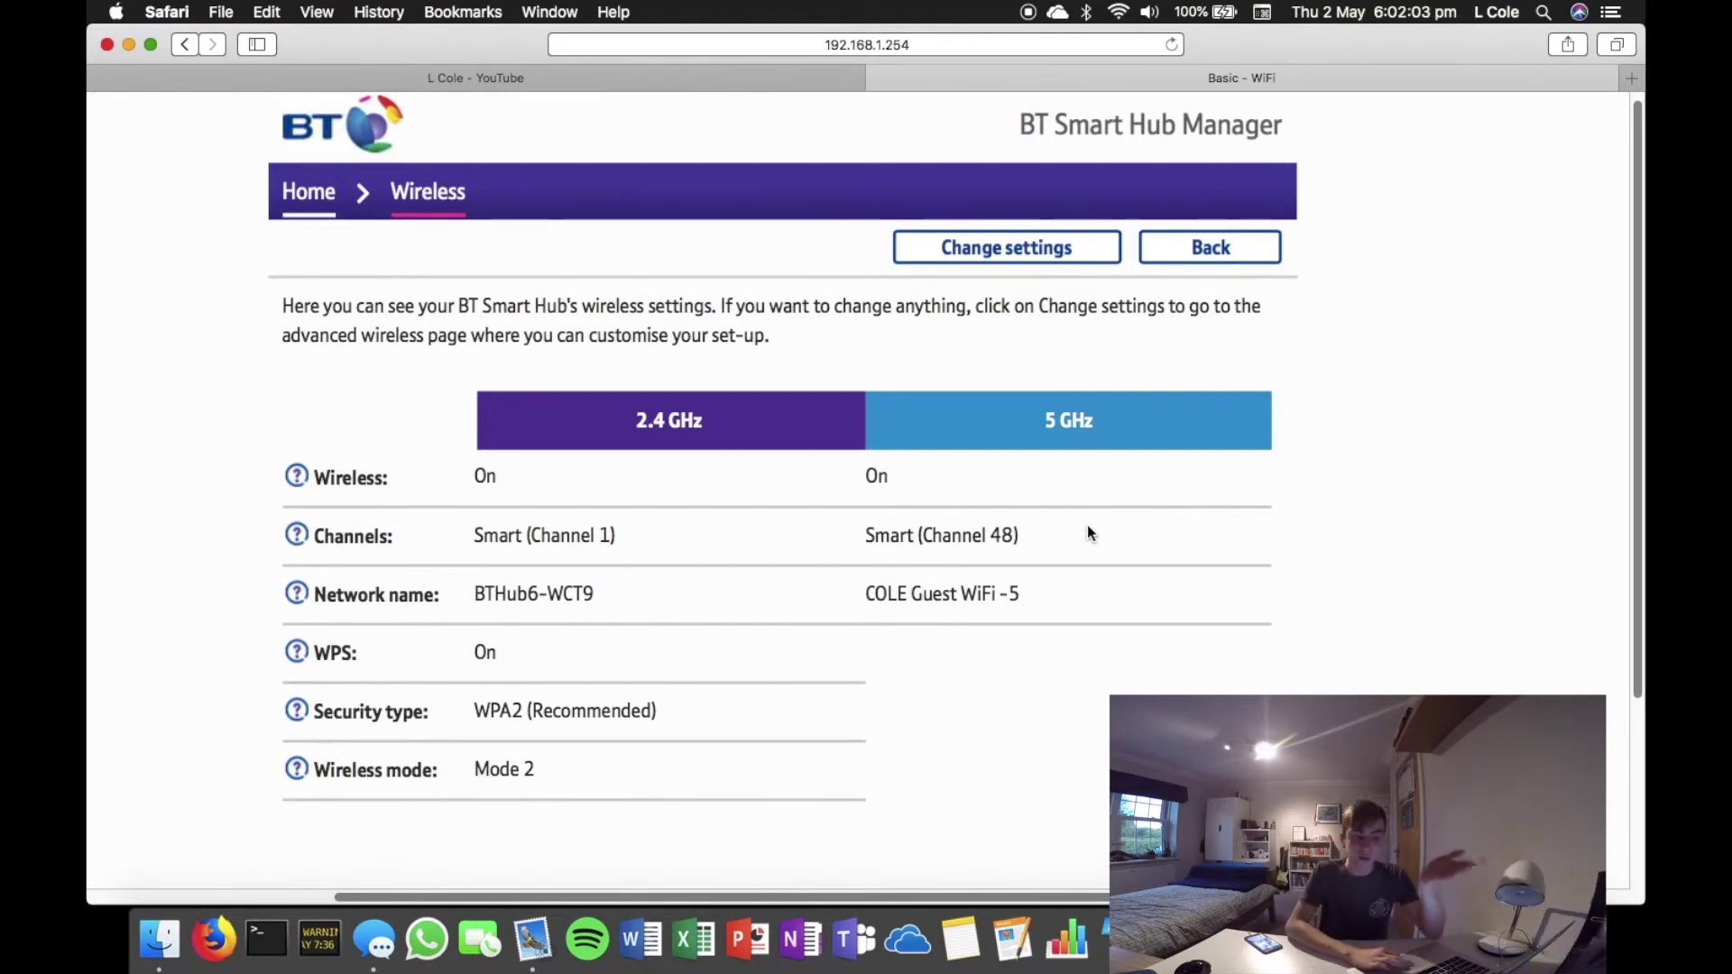
click(1073, 265)
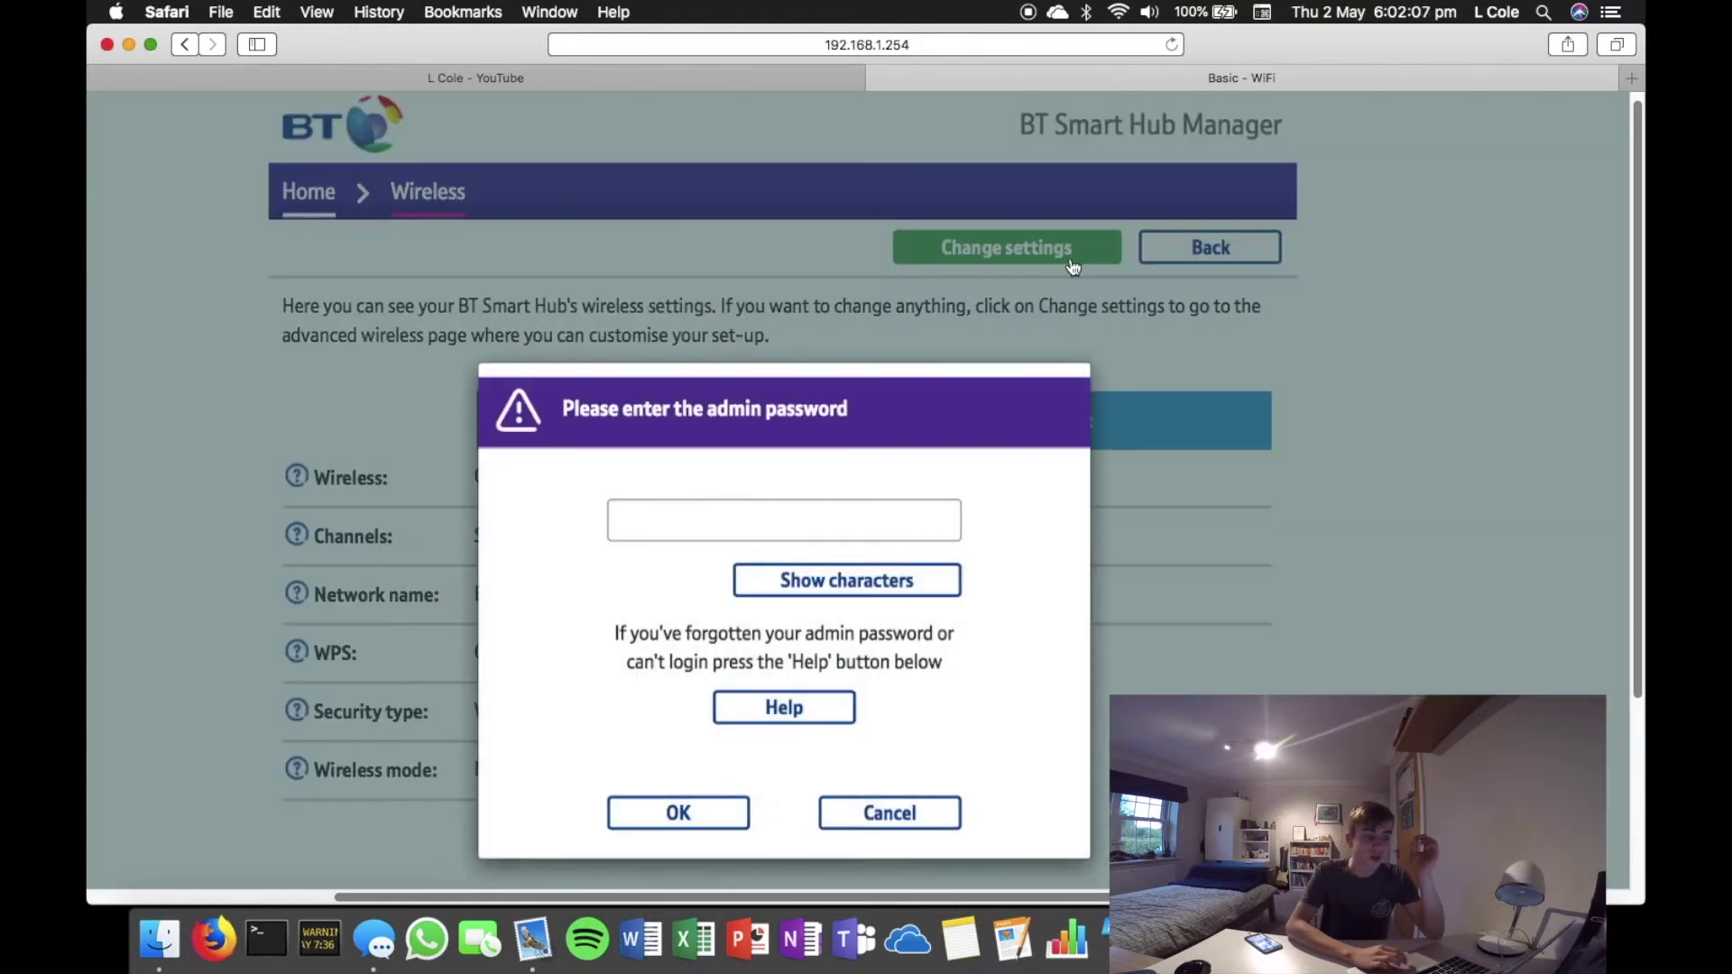
Sign in with the admin password and decline Safari's offer to save it
scroll(887, 502, down, 2)
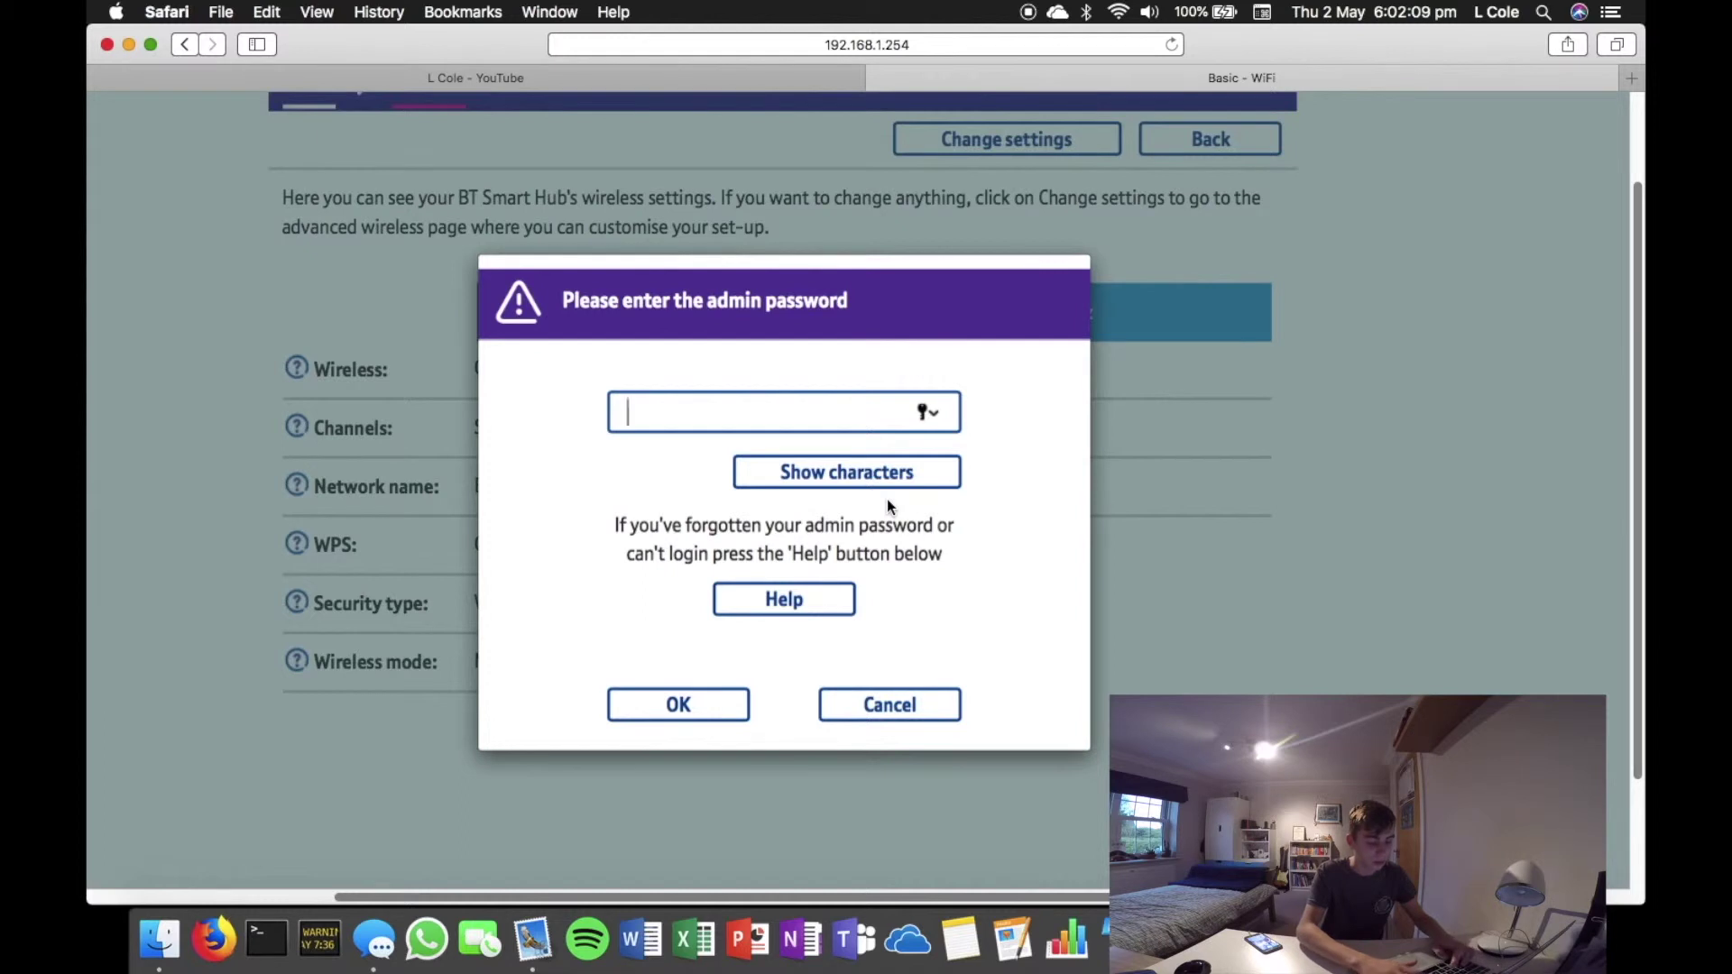
text(•••••)
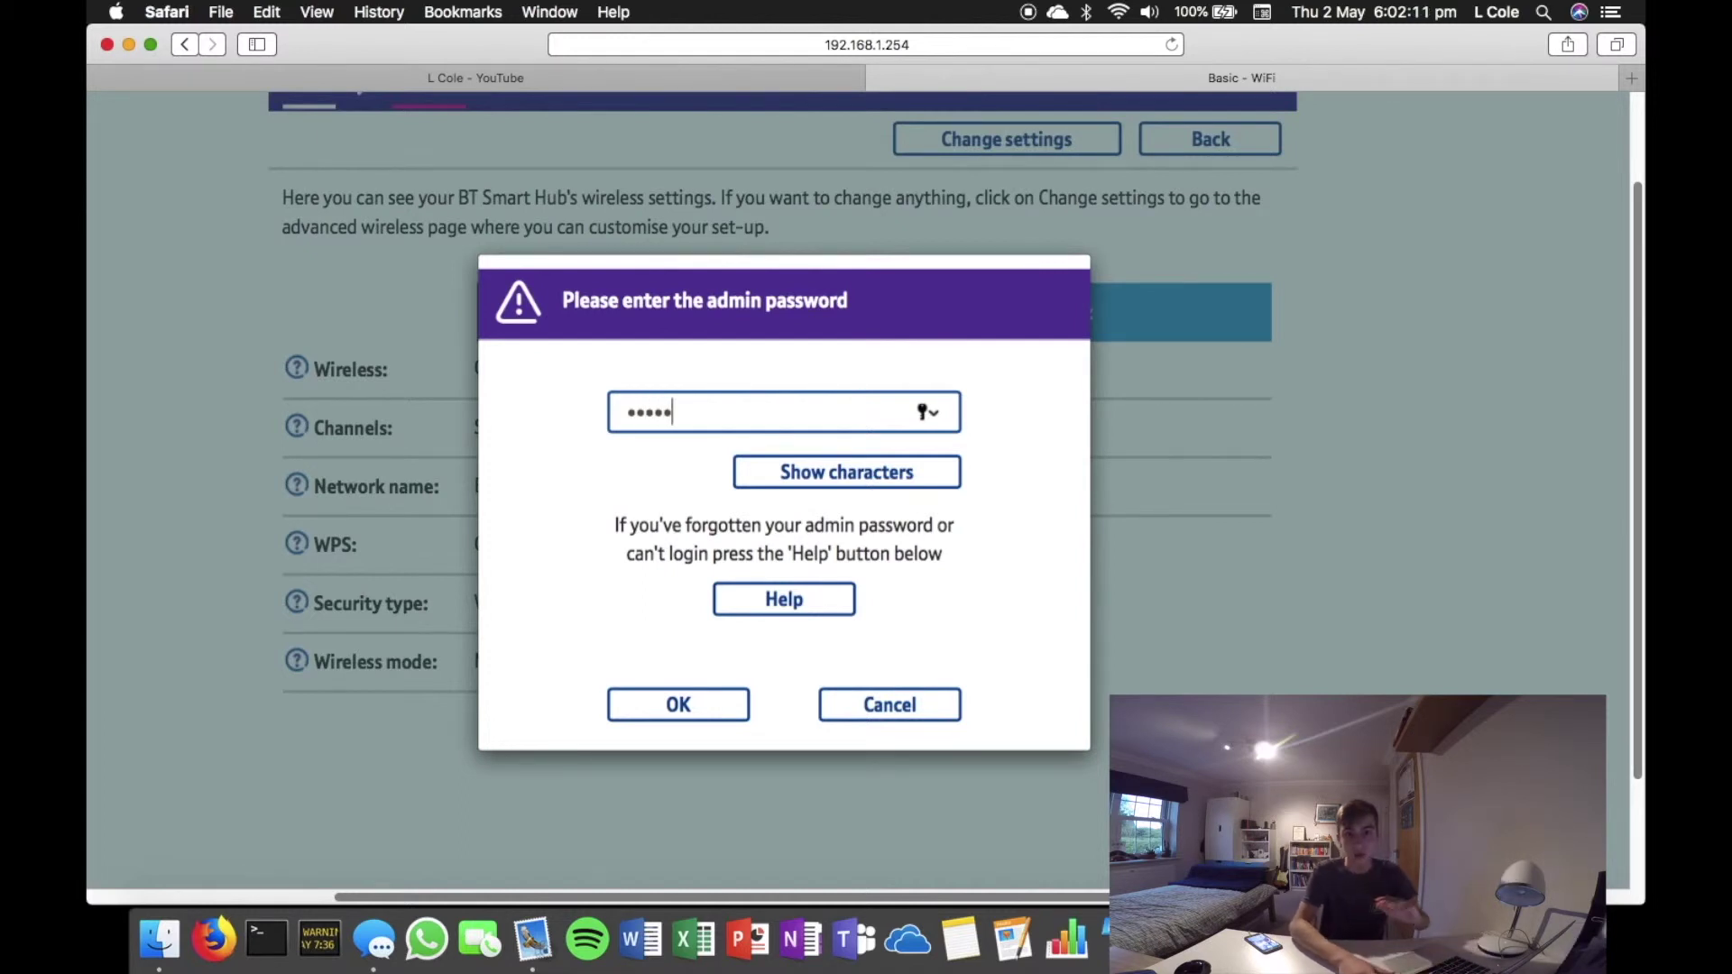
text(•••)
key(Return)
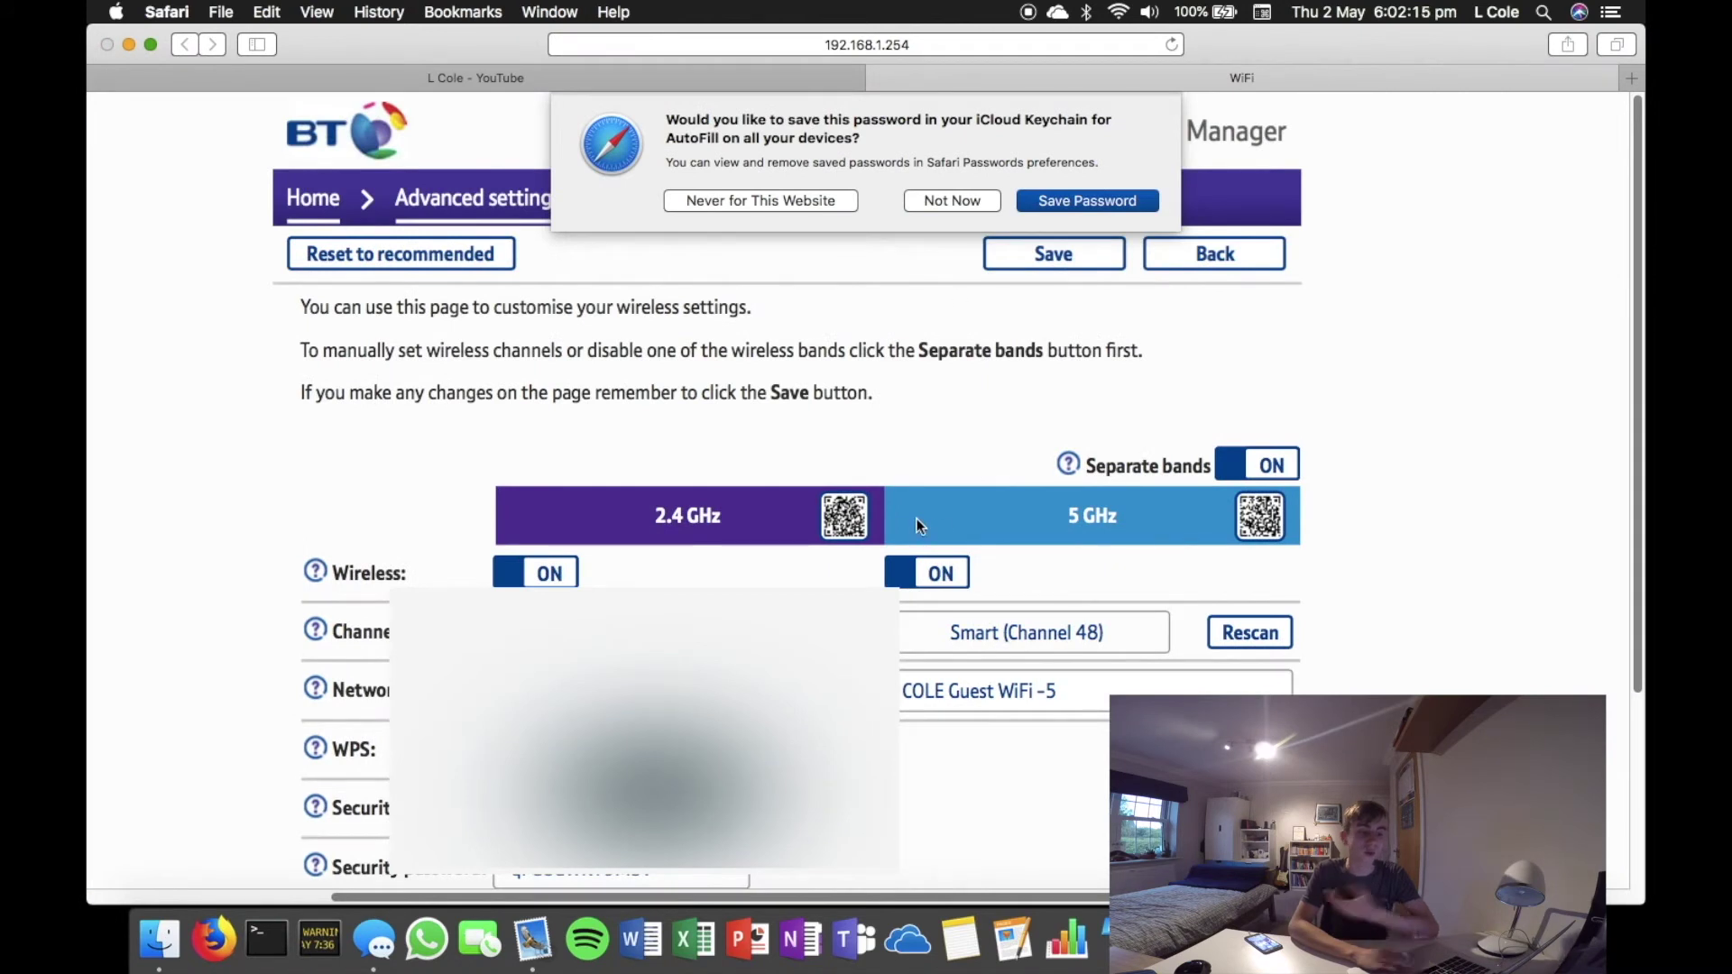
click(939, 202)
Retype the final 9 of the 2.4 GHz network name, keeping it BTHub6-WCT9
scroll(955, 370, down, 5)
scroll(955, 377, up, 1)
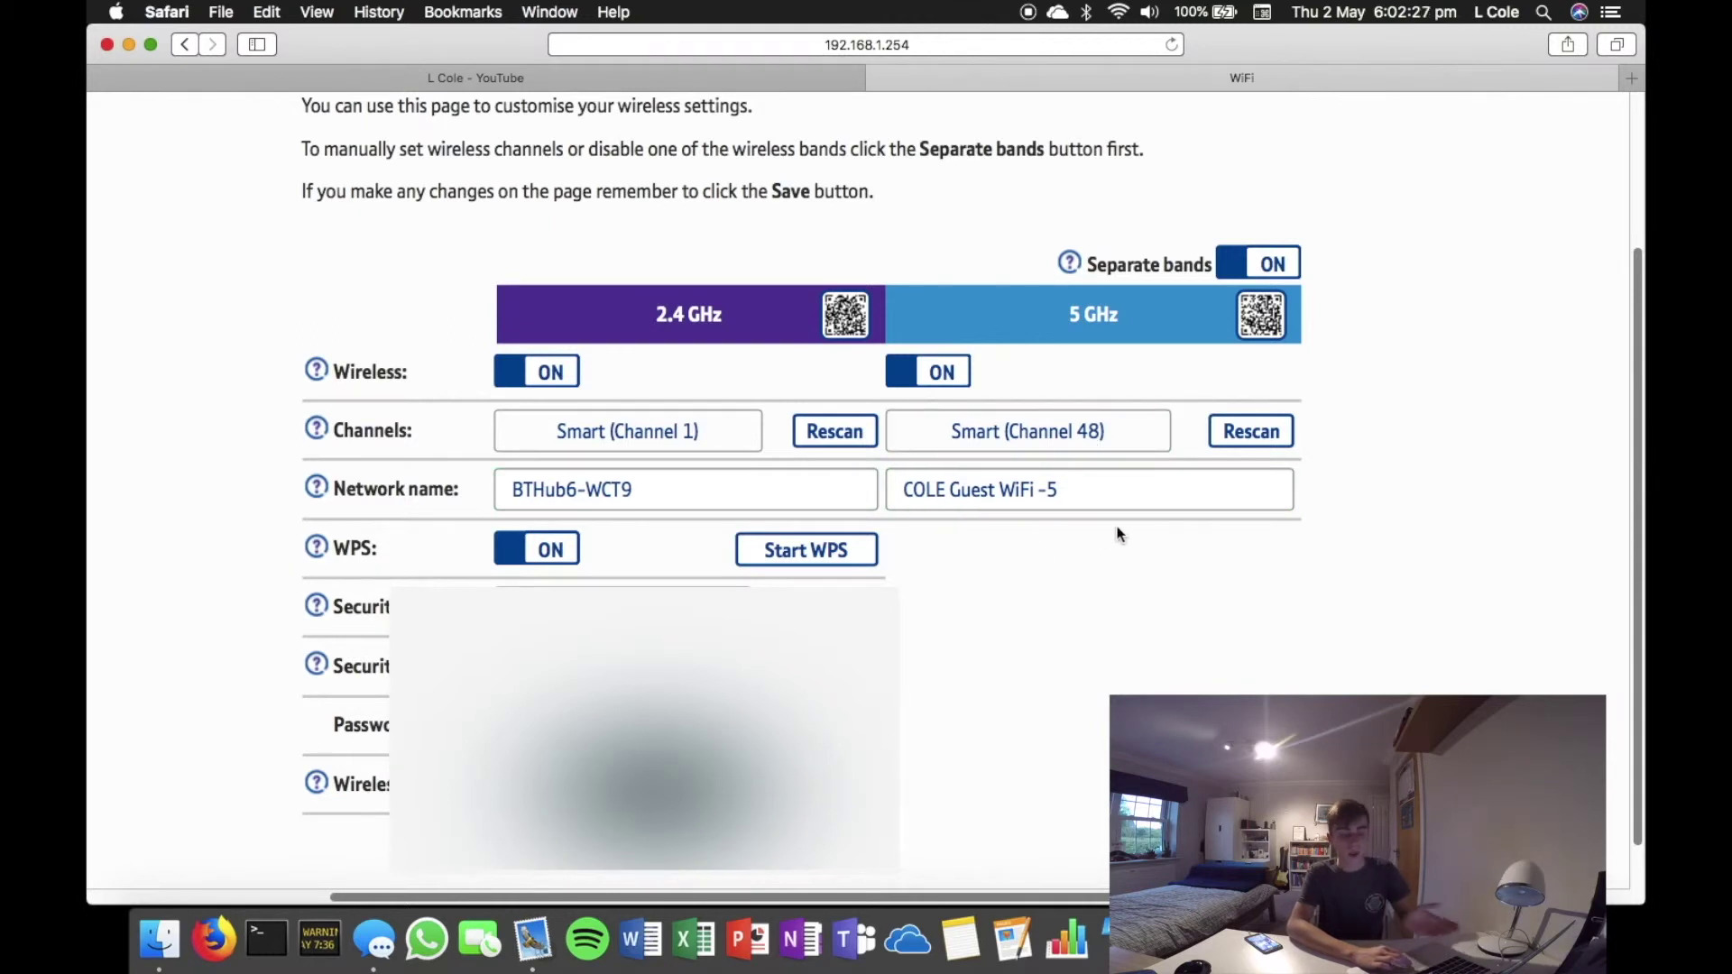
scroll(967, 644, down, 1)
scroll(967, 644, down, 1)
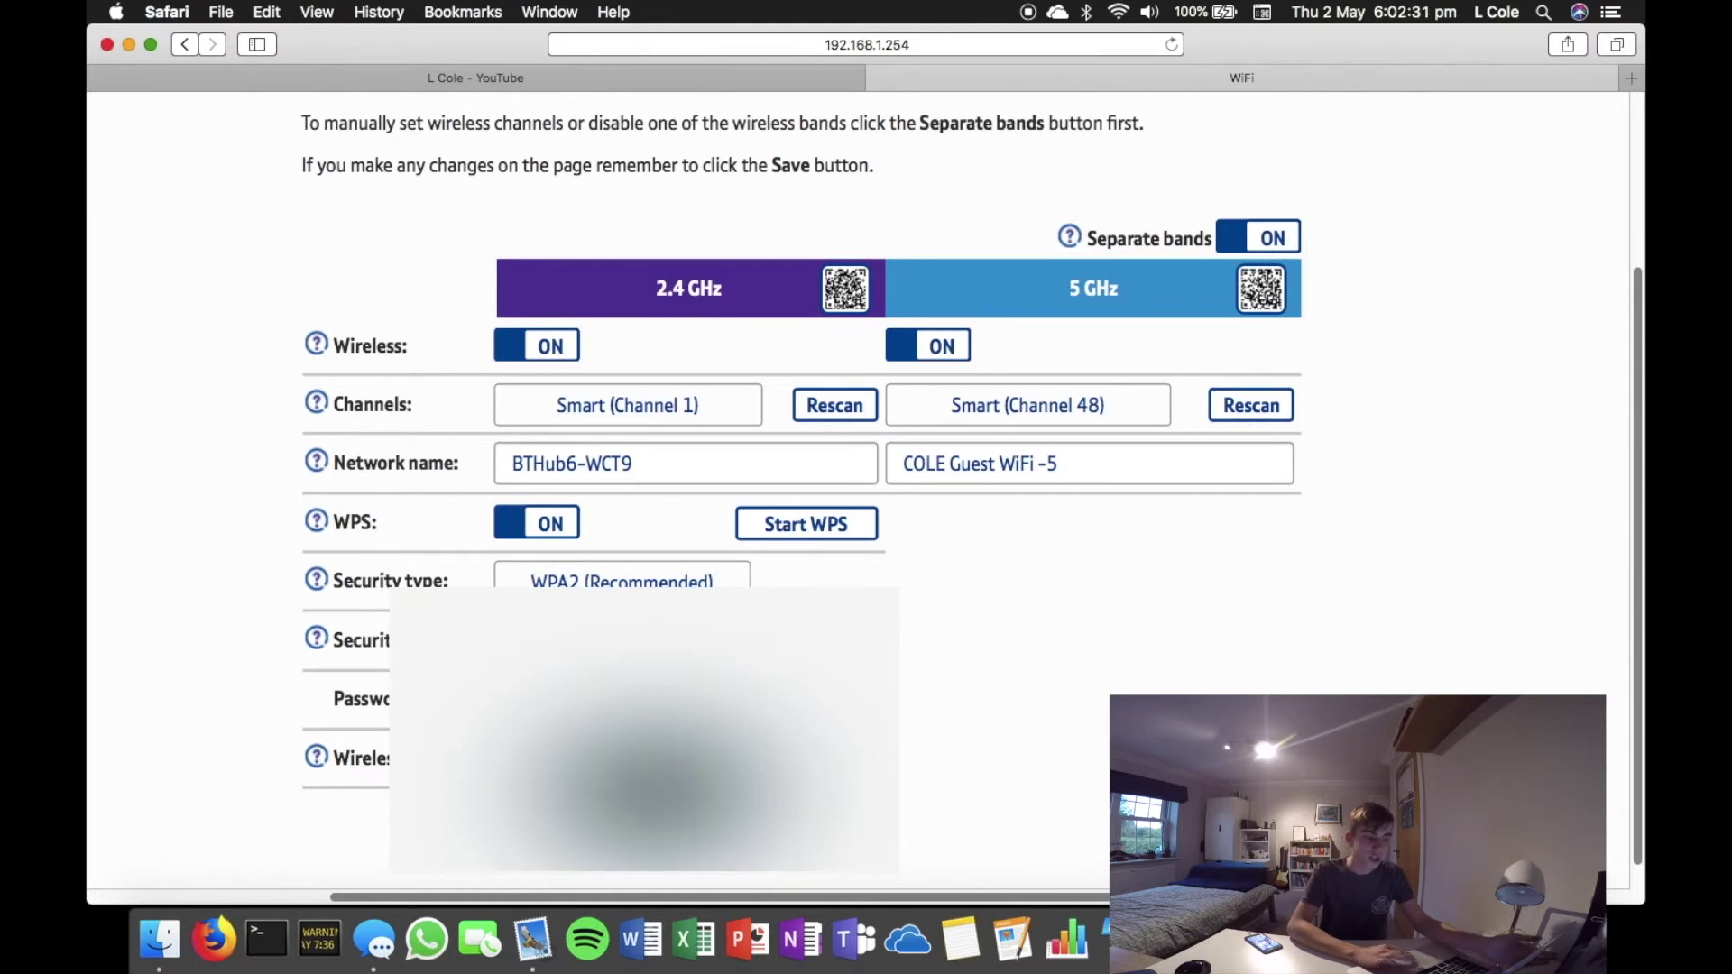
click(669, 471)
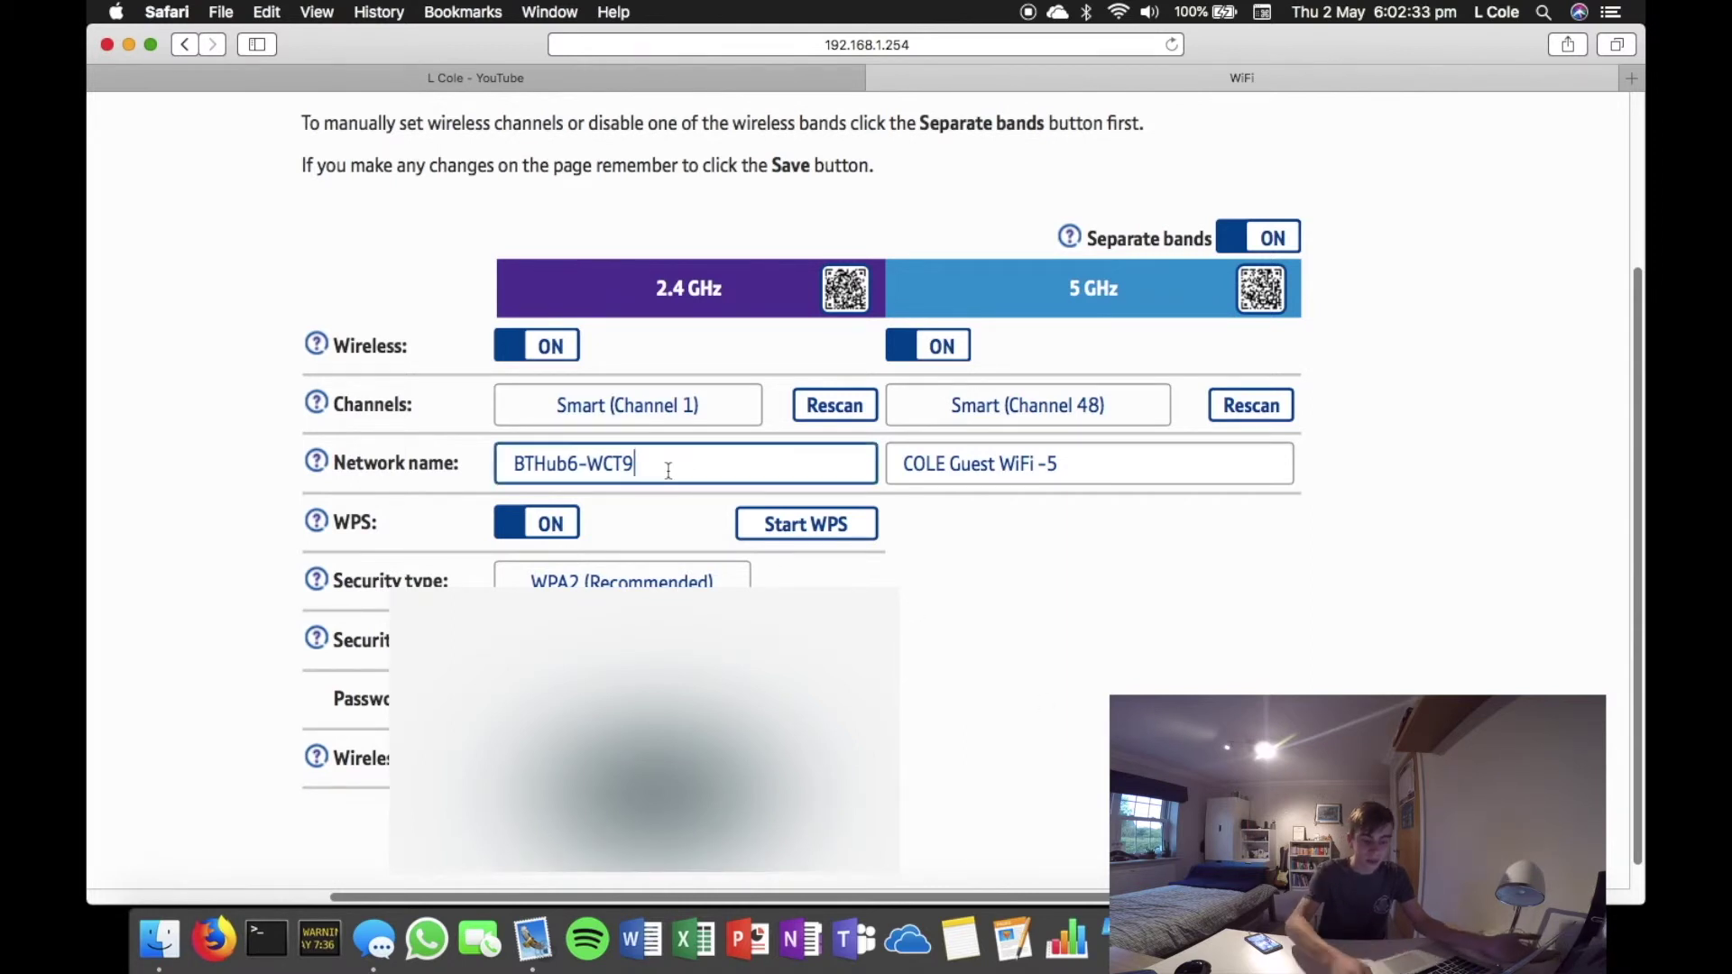
key(BackSpace)
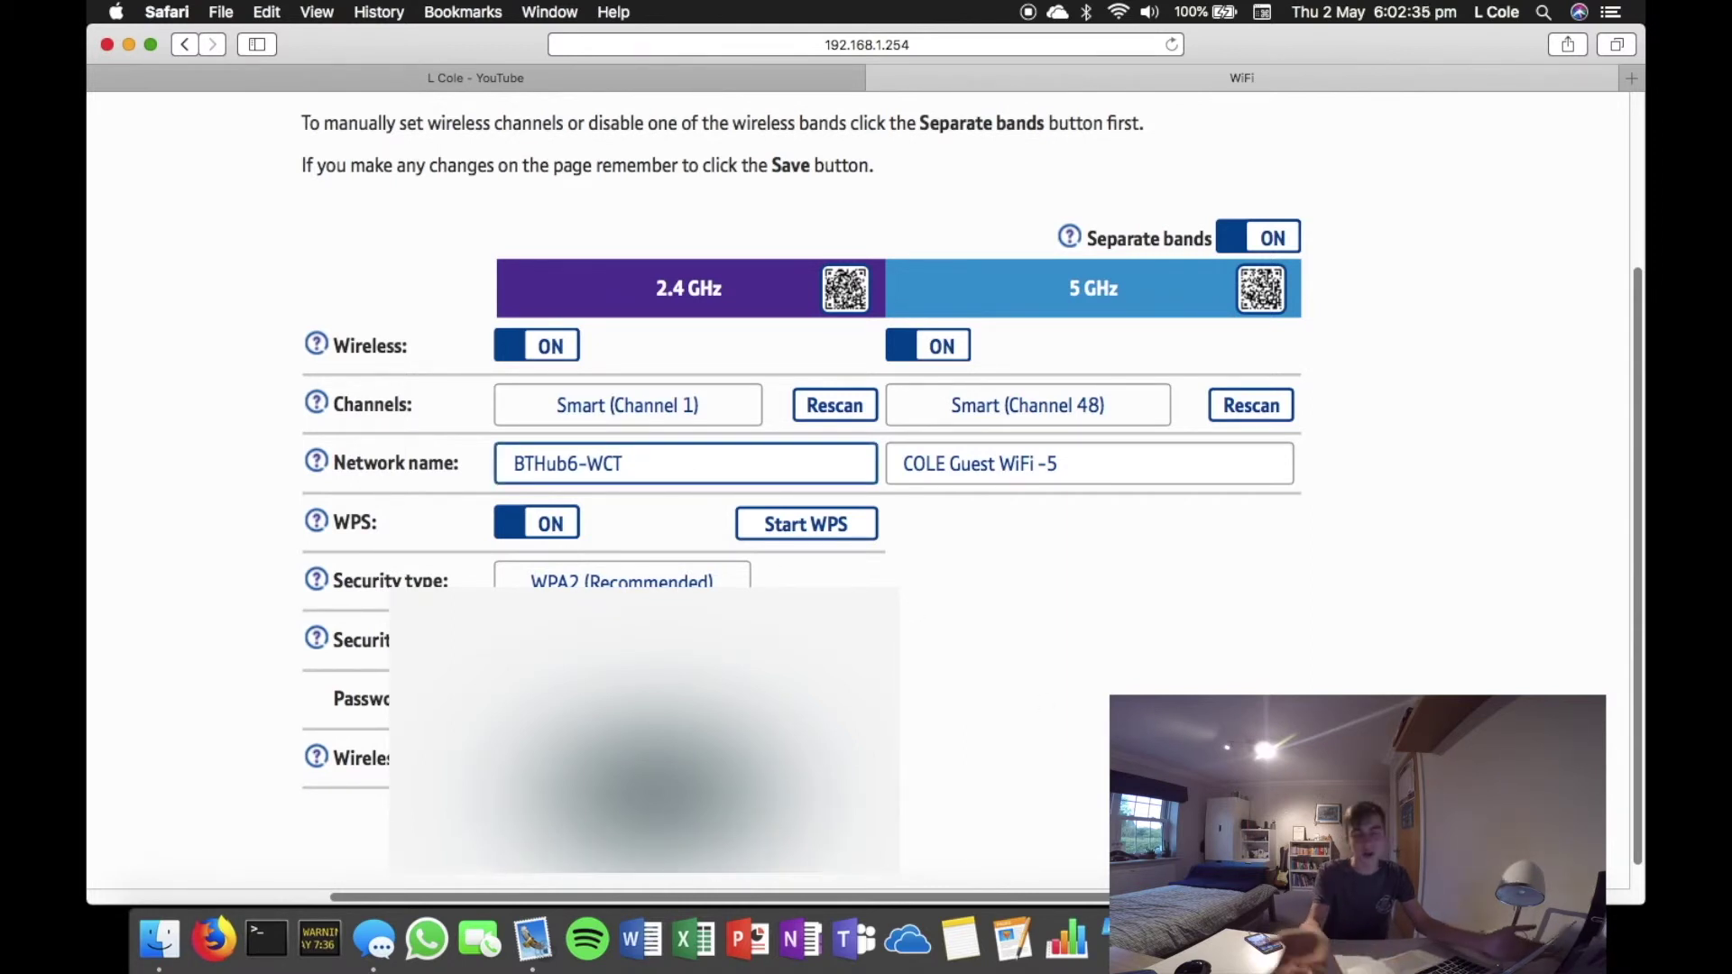
text(9)
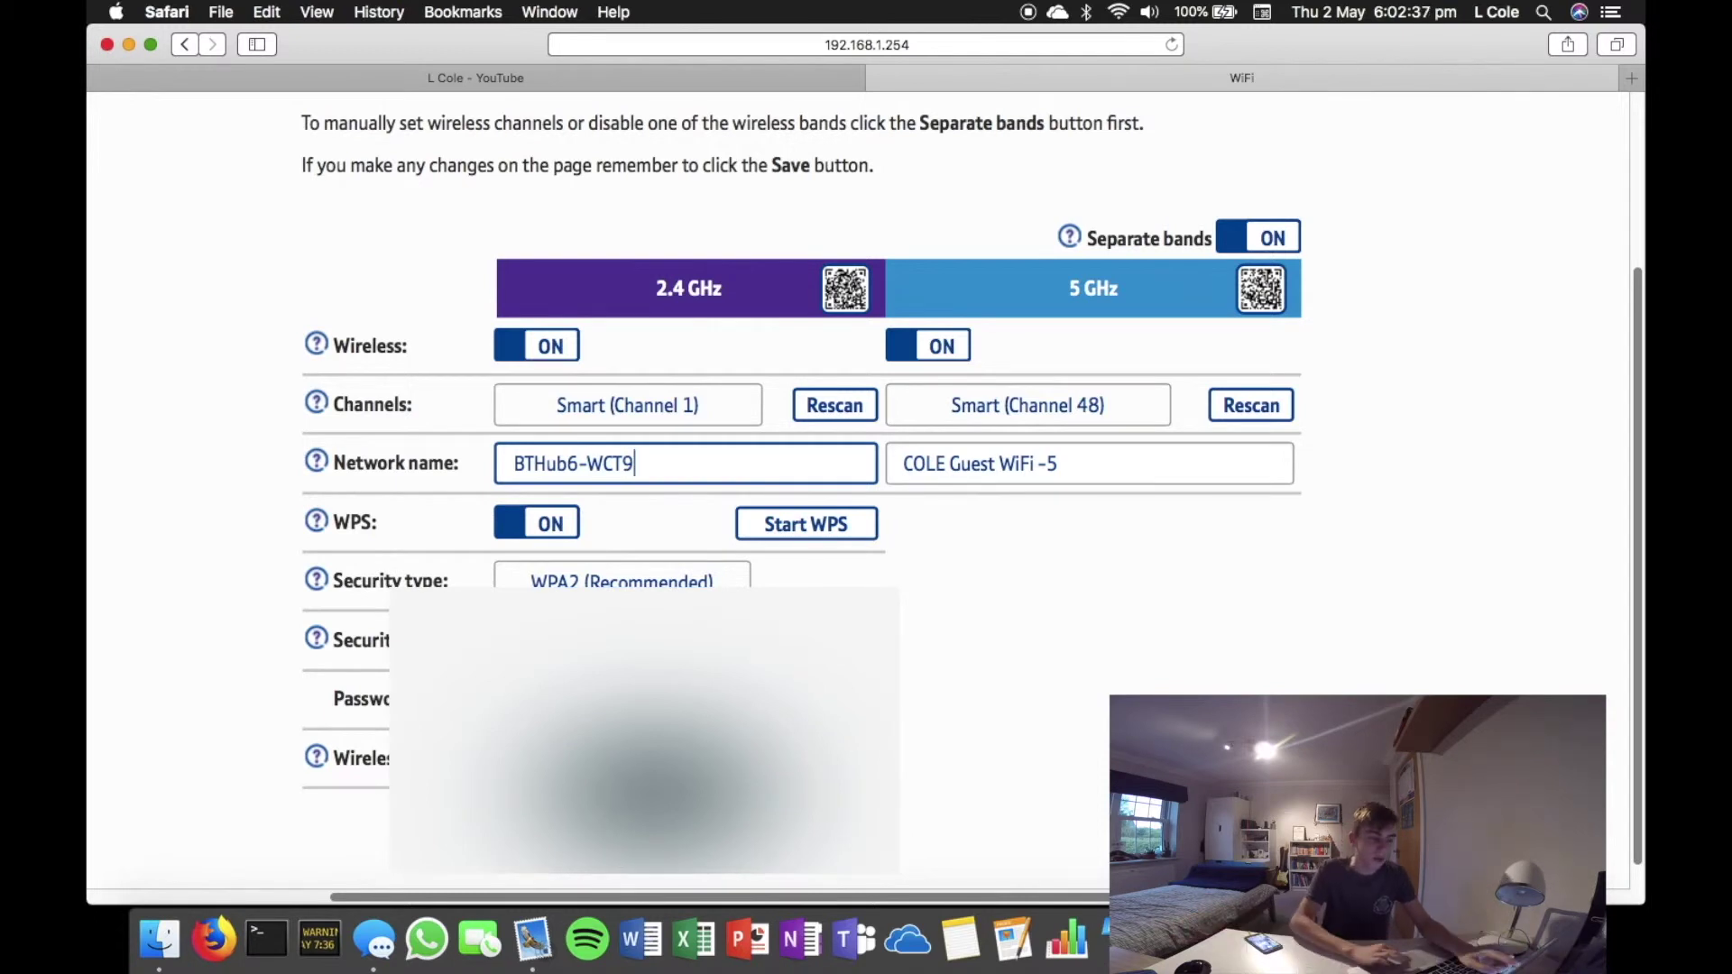
click(347, 468)
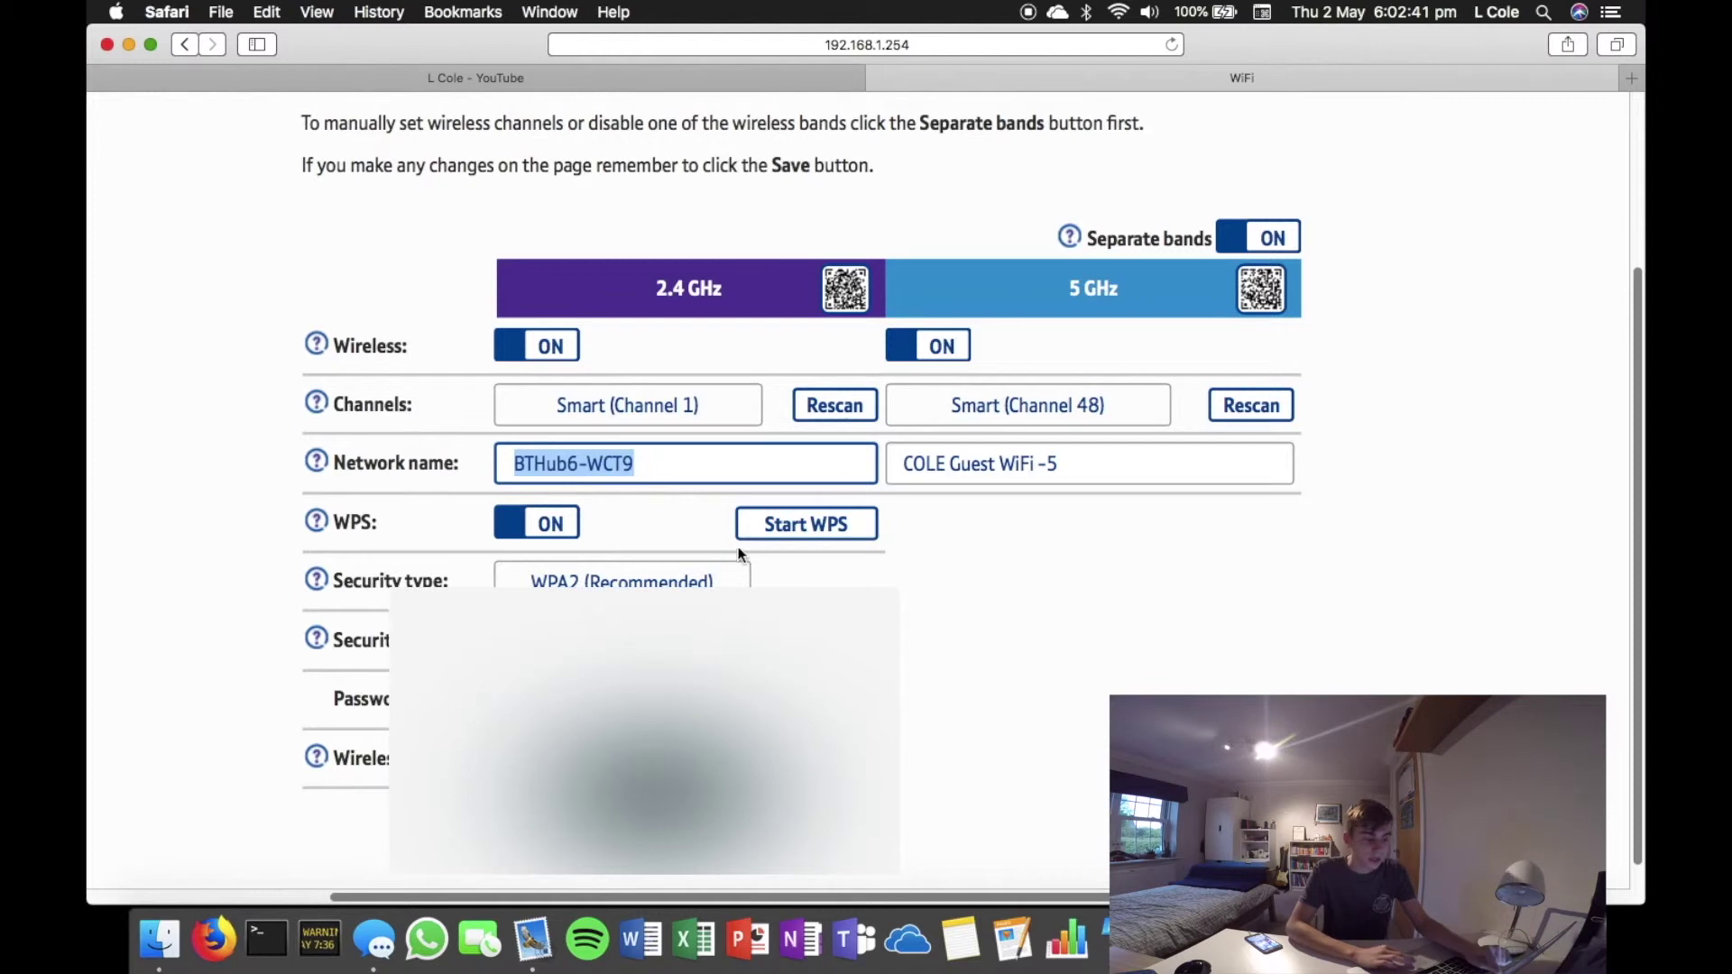
click(1032, 619)
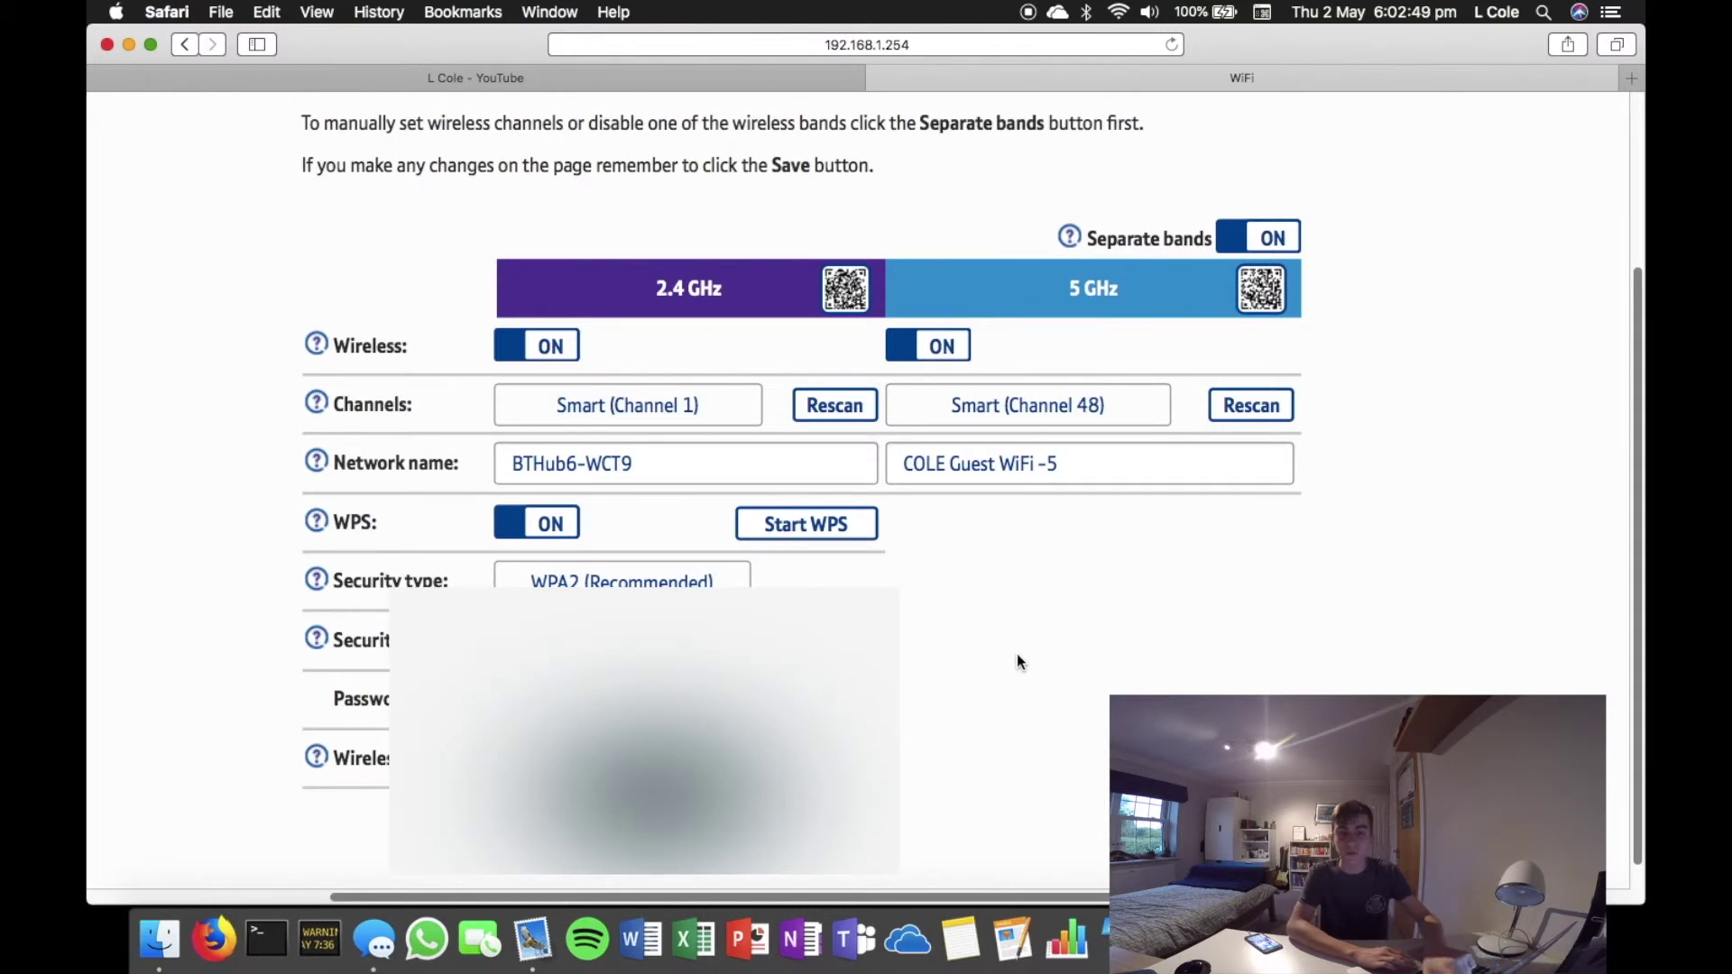
scroll(1016, 653, up, 5)
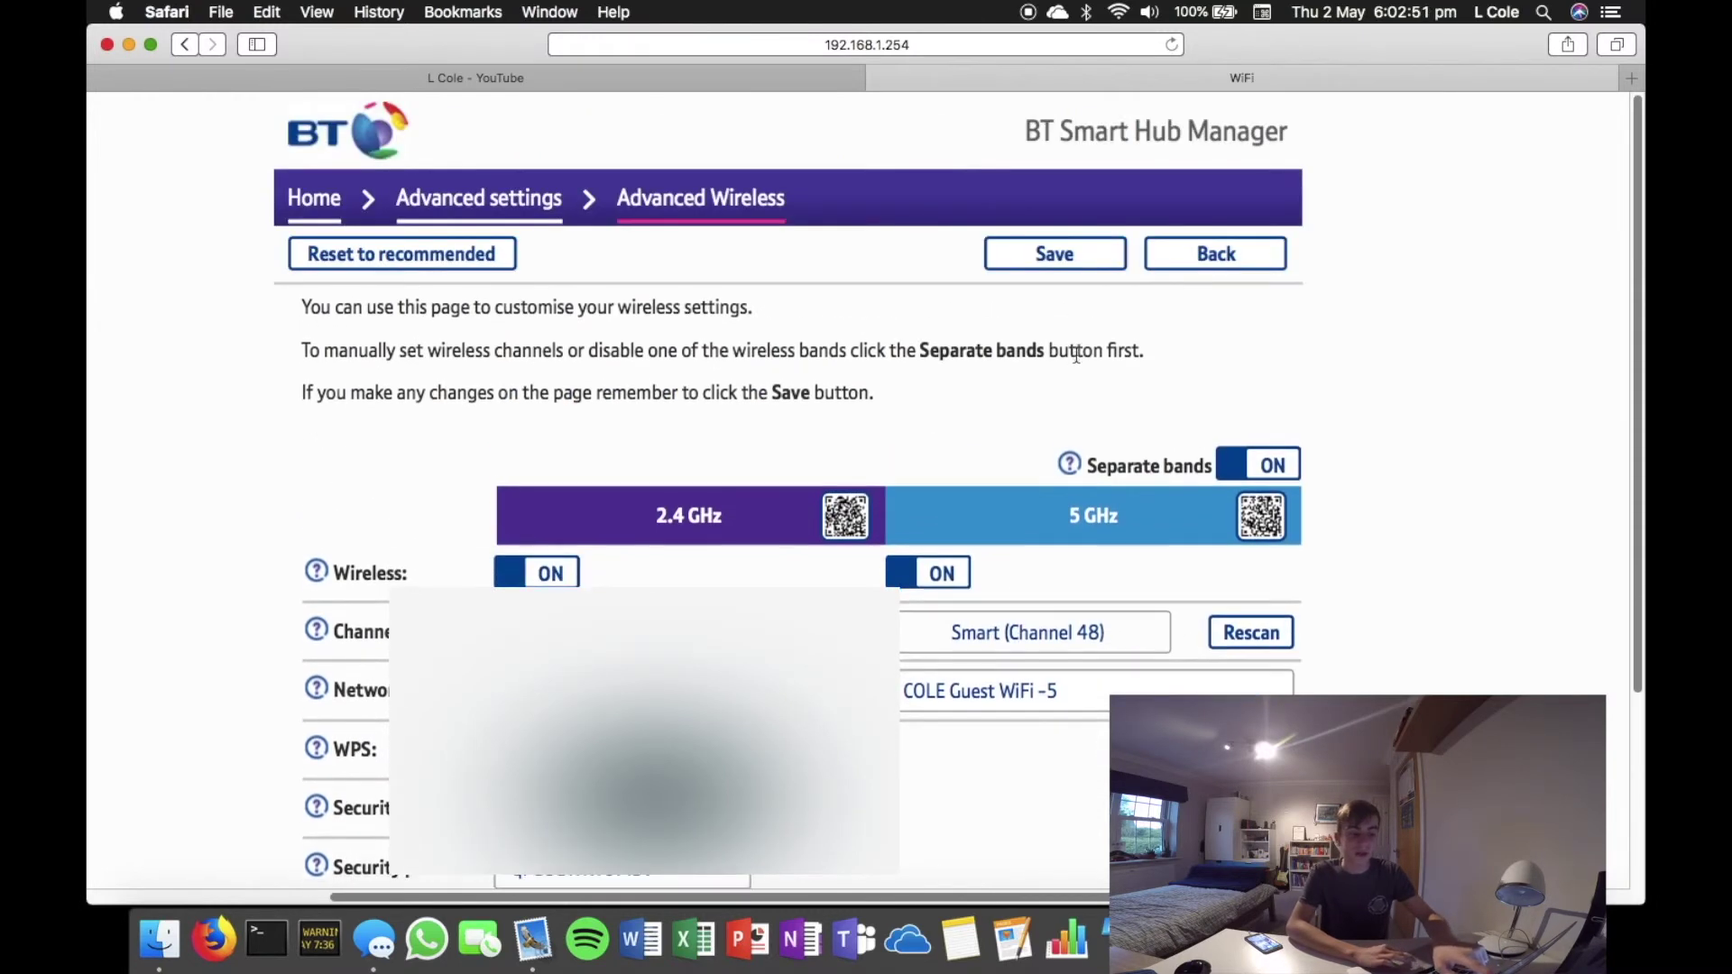
click(1051, 257)
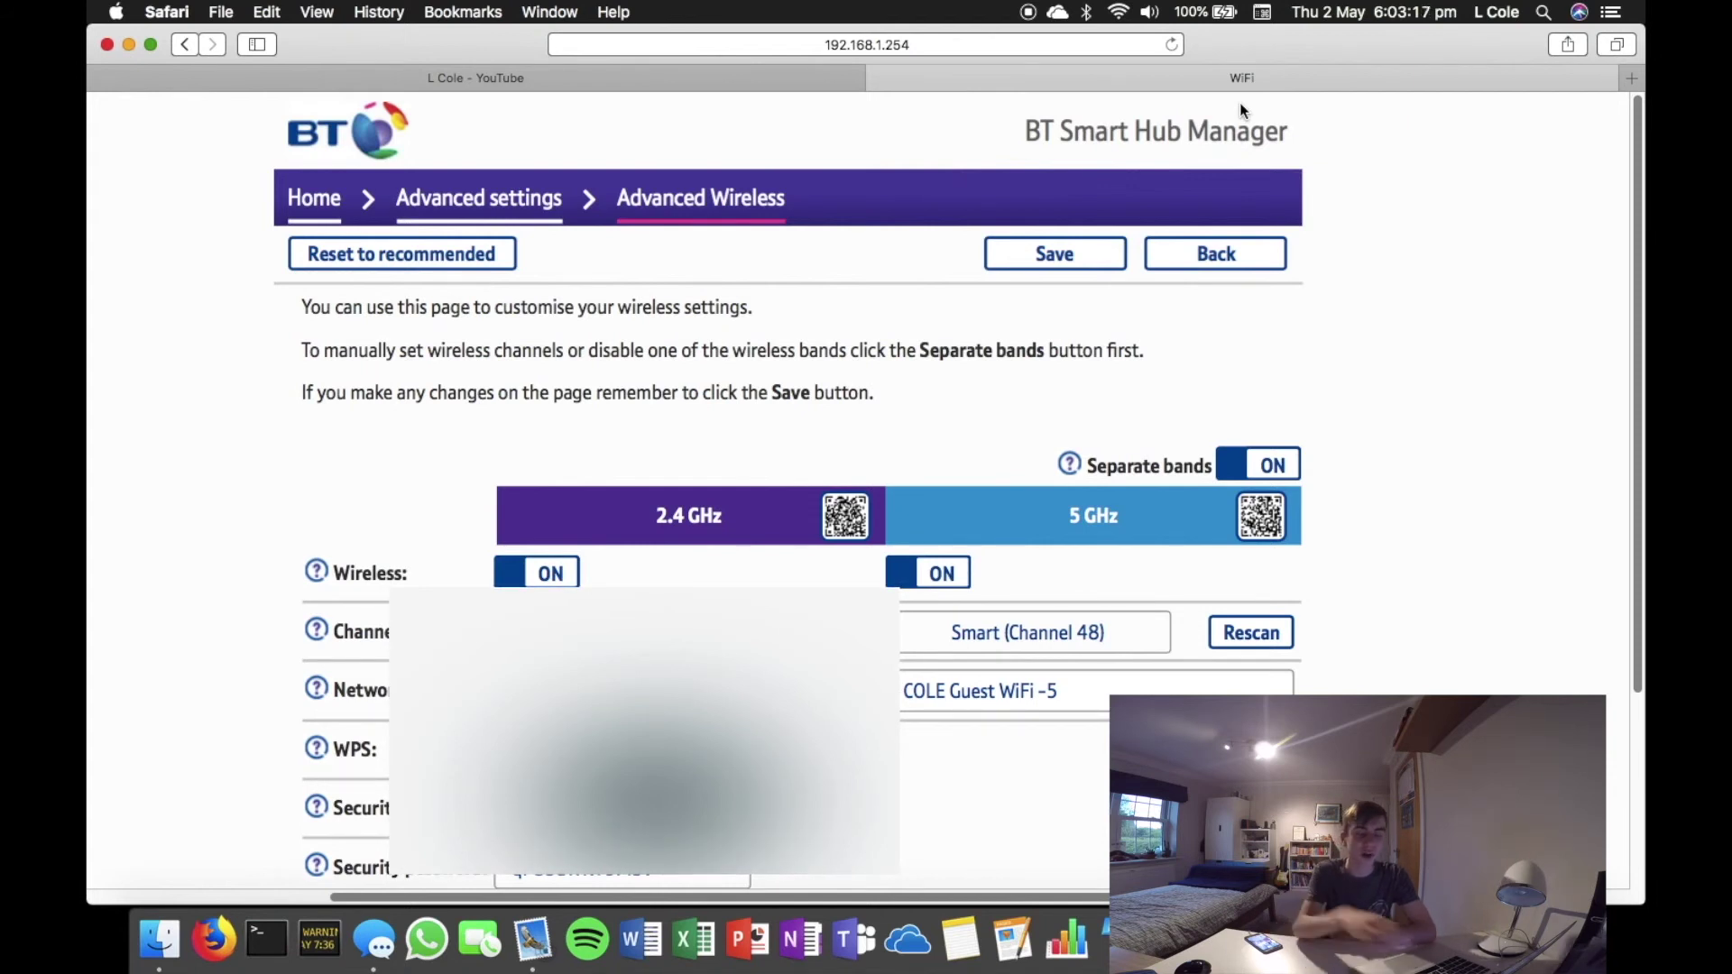
scroll(1328, 215, down, 3)
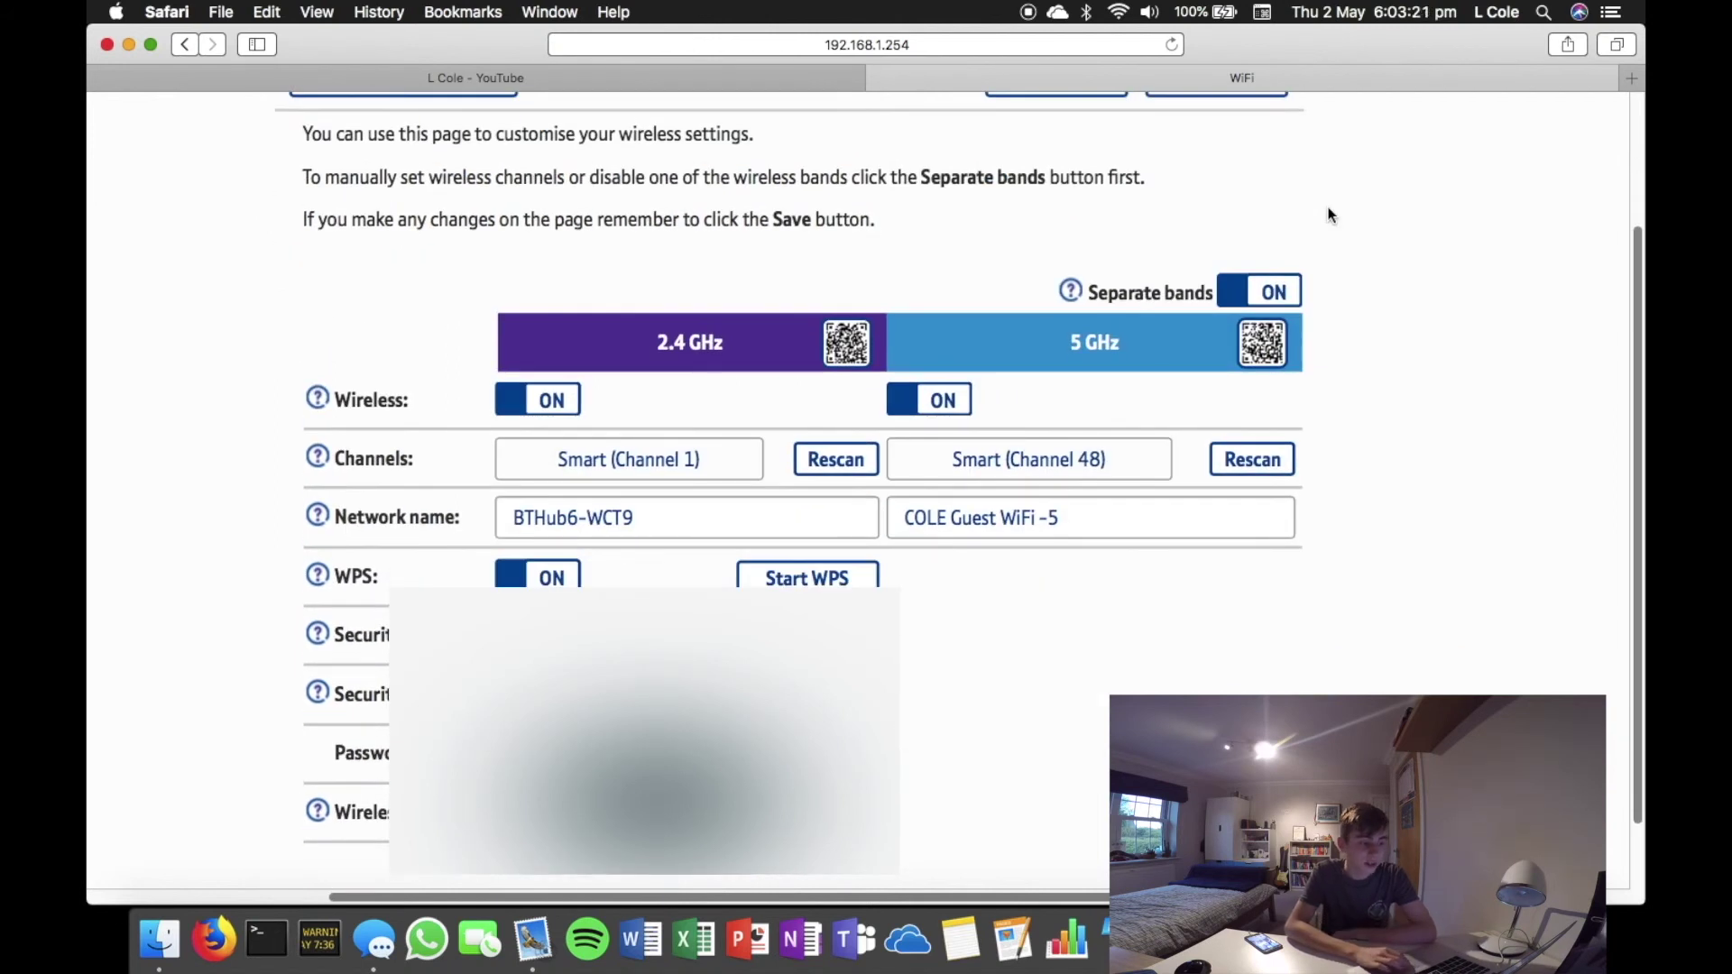
scroll(1404, 230, up, 1)
scroll(1403, 232, down, 3)
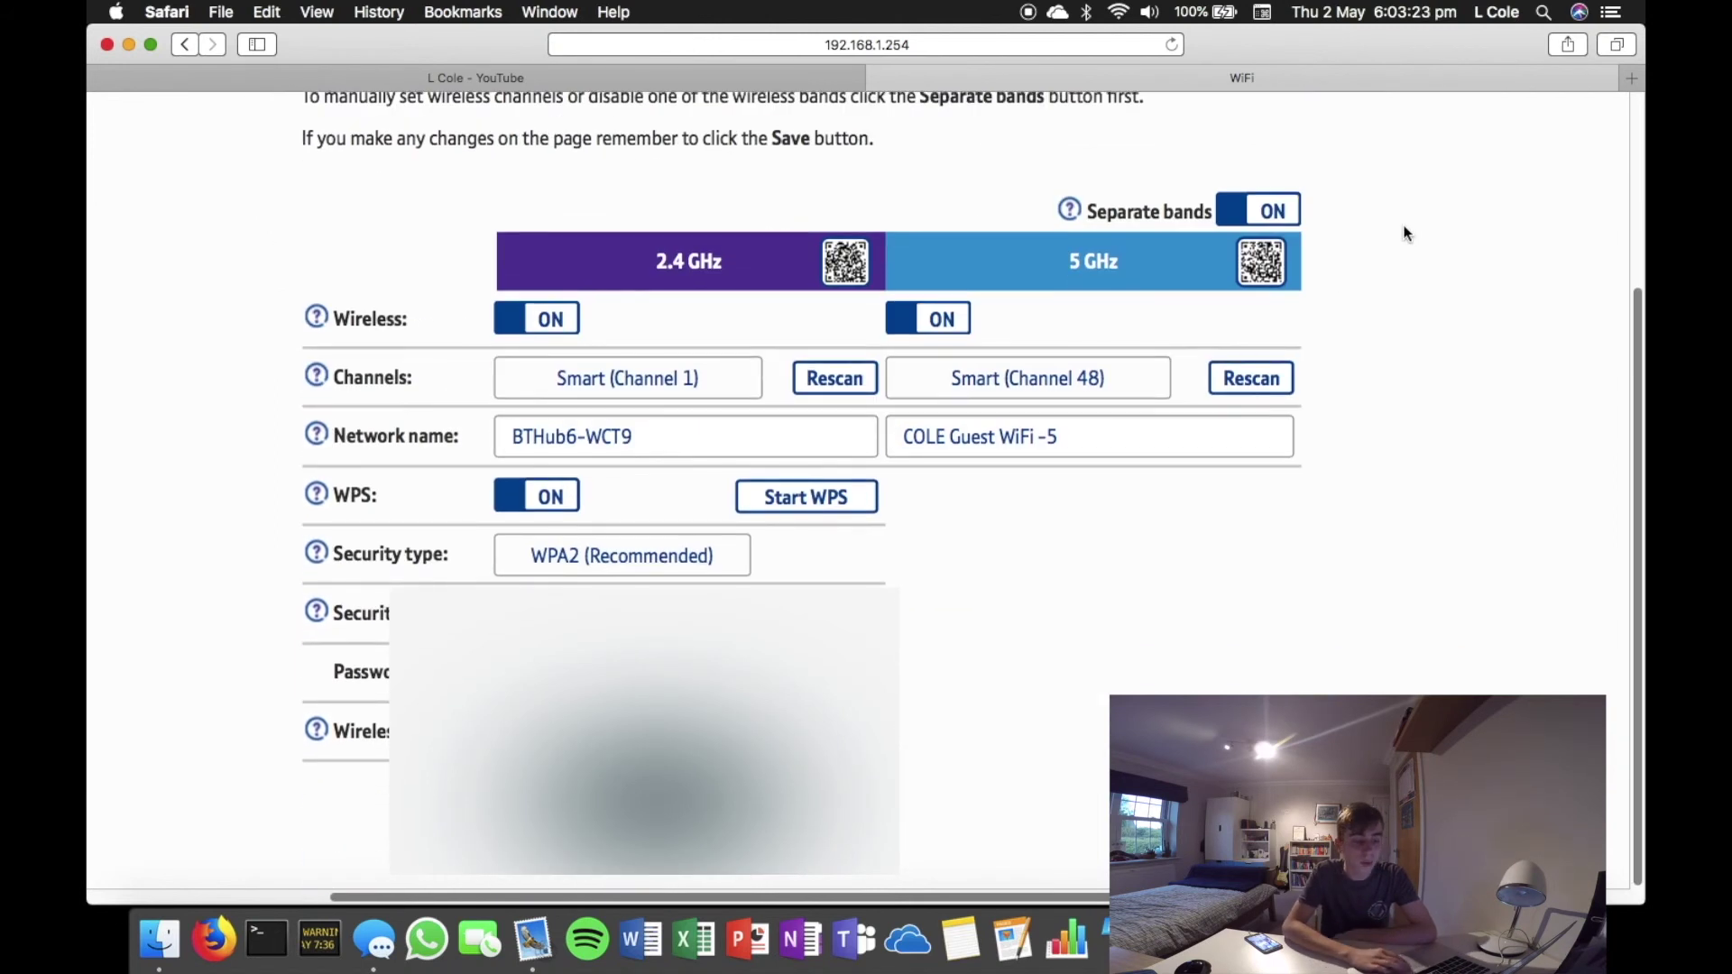
scroll(1539, 228, up, 5)
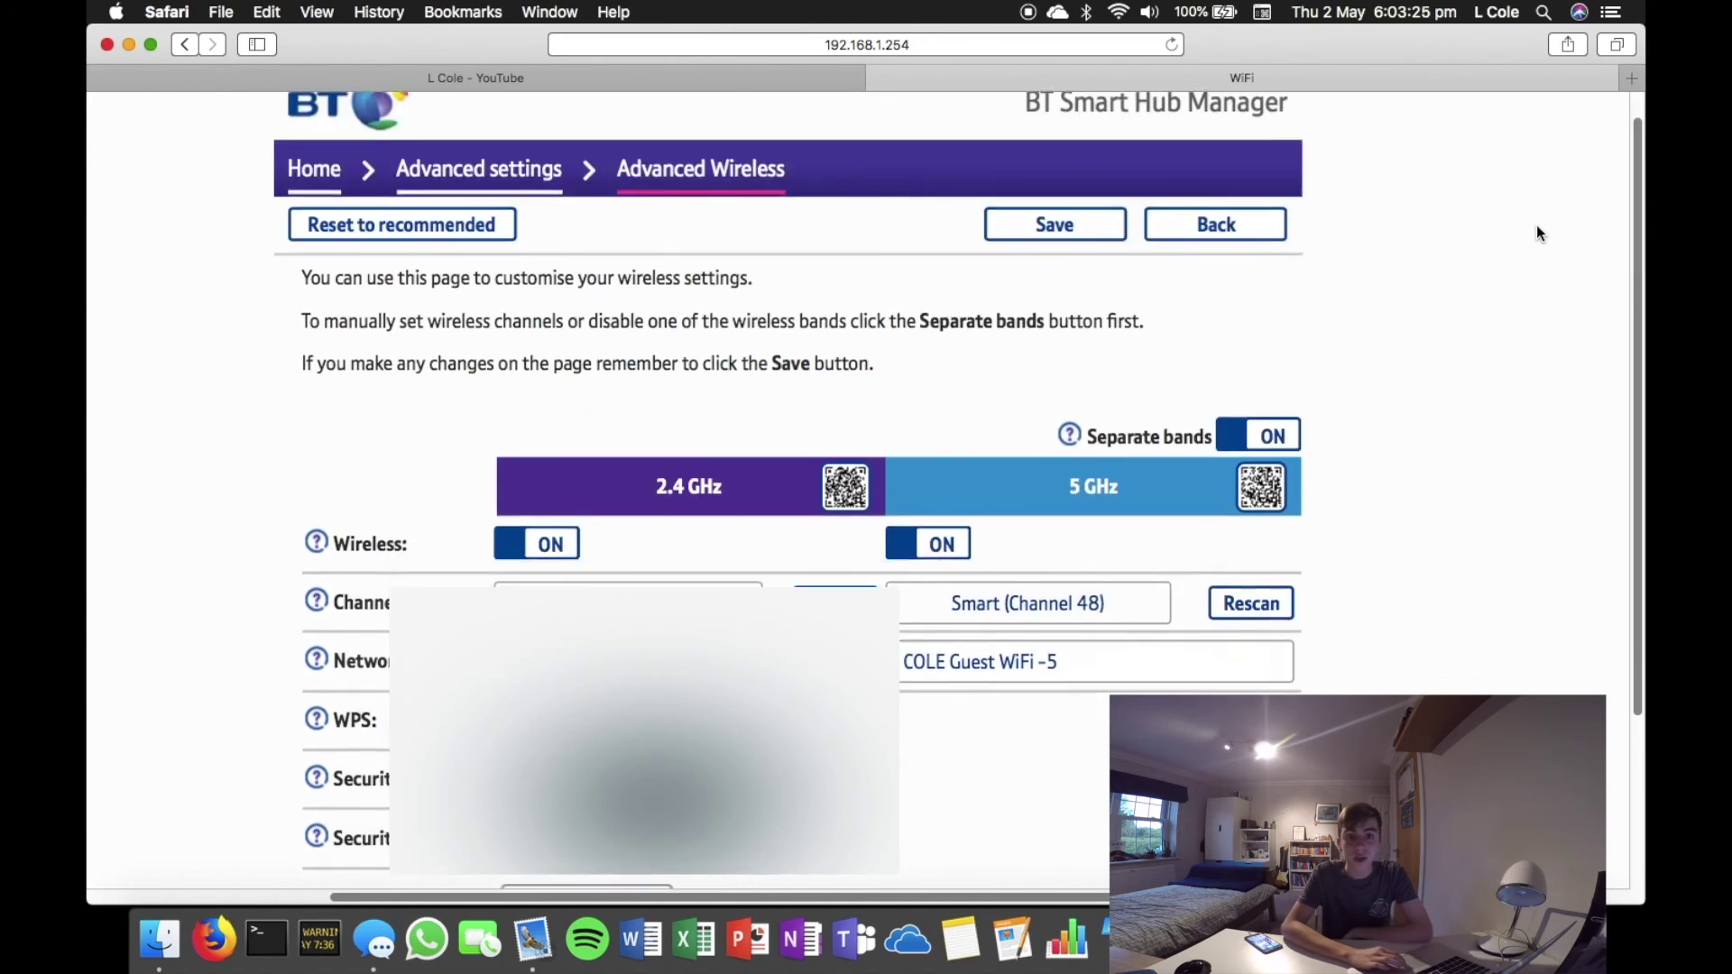
scroll(1537, 227, down, 4)
scroll(1537, 227, up, 5)
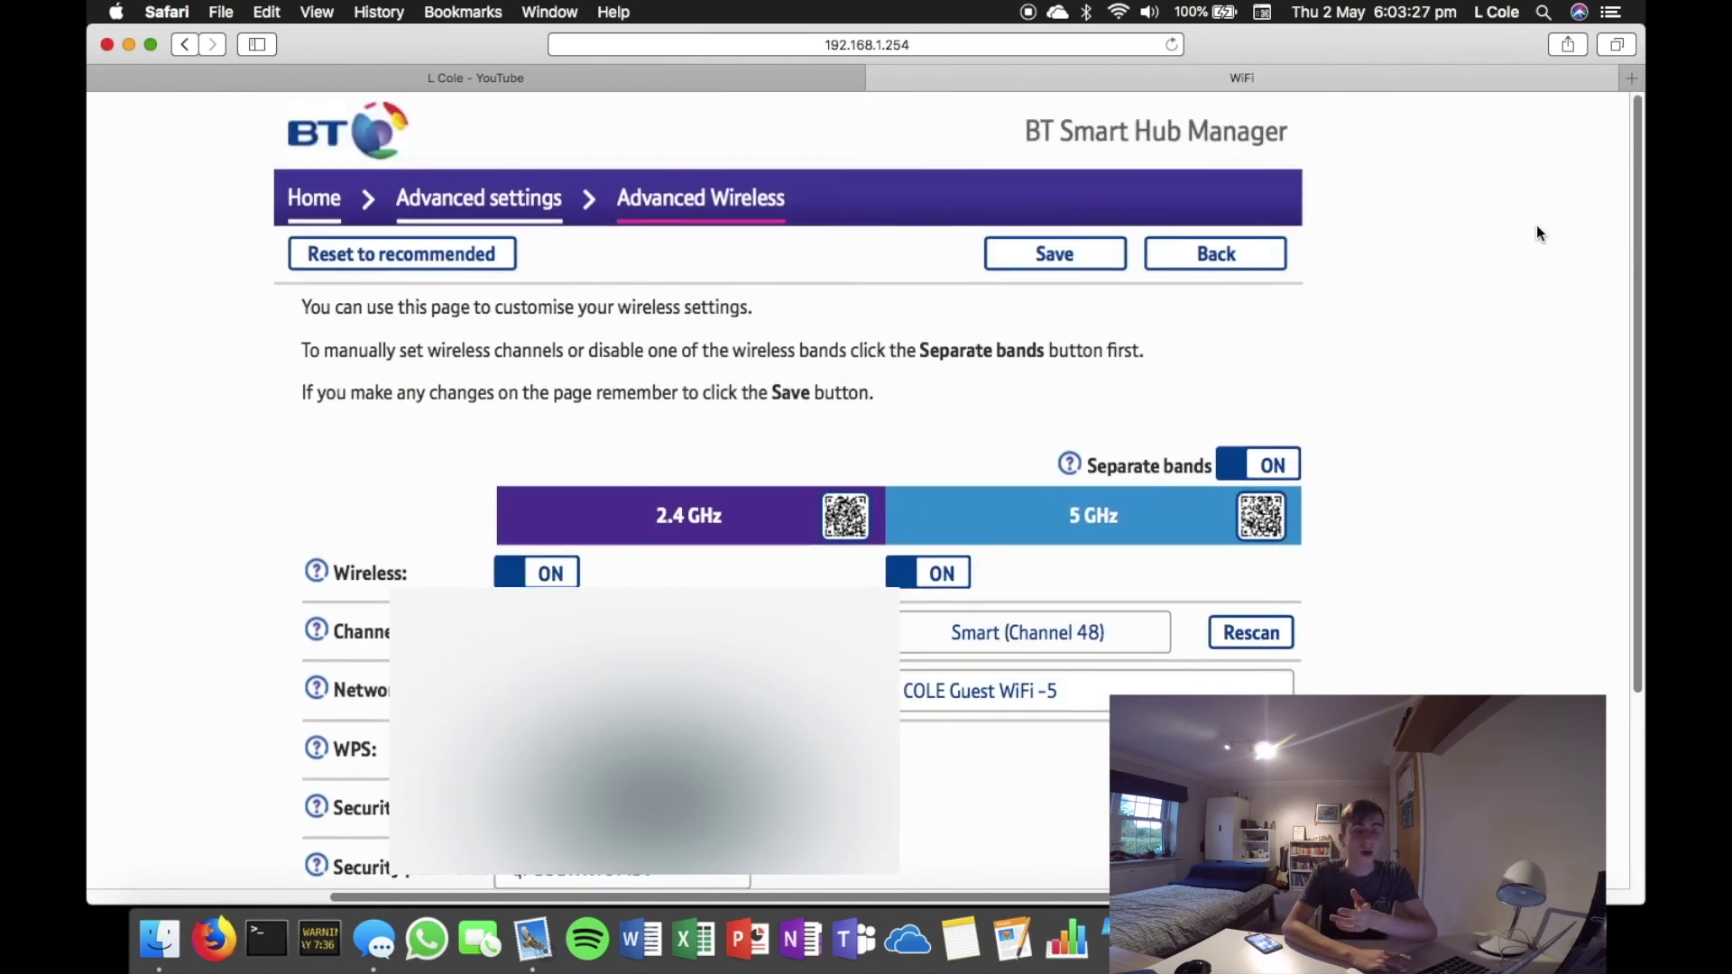